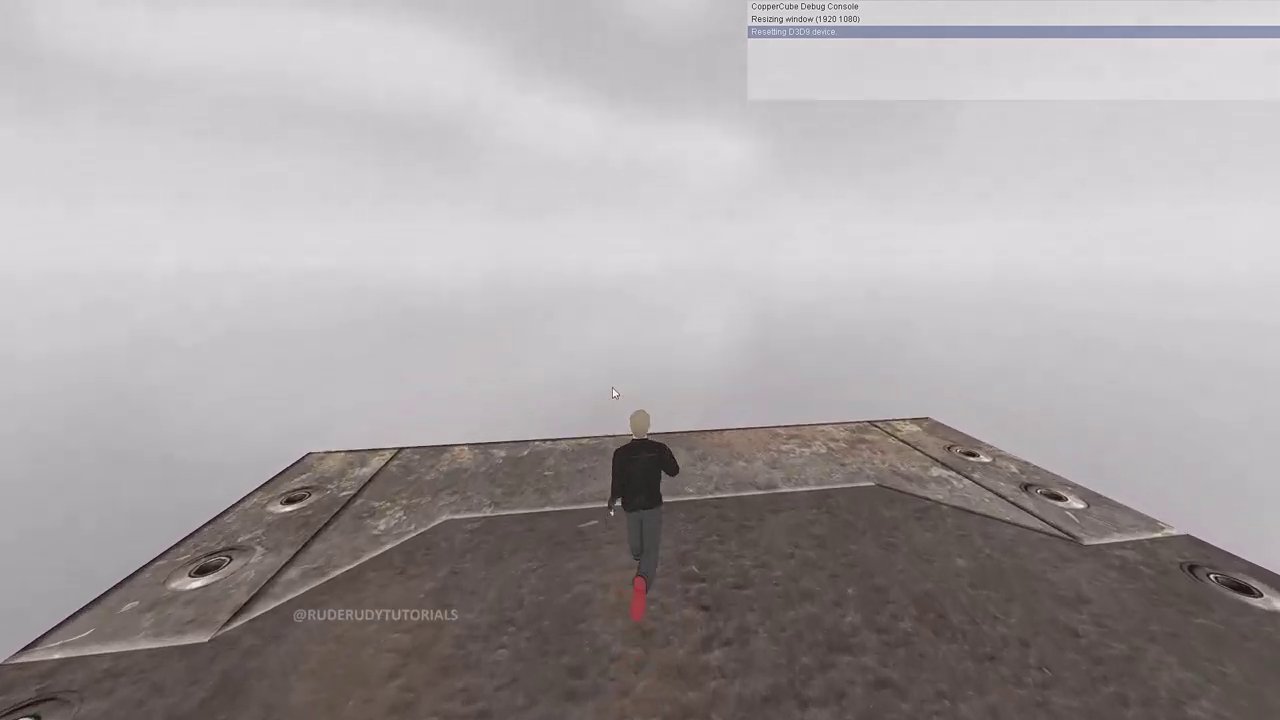
Step: Run the character around the metal platform in the game preview, turning it to both sides
key(Right)
key(Right)
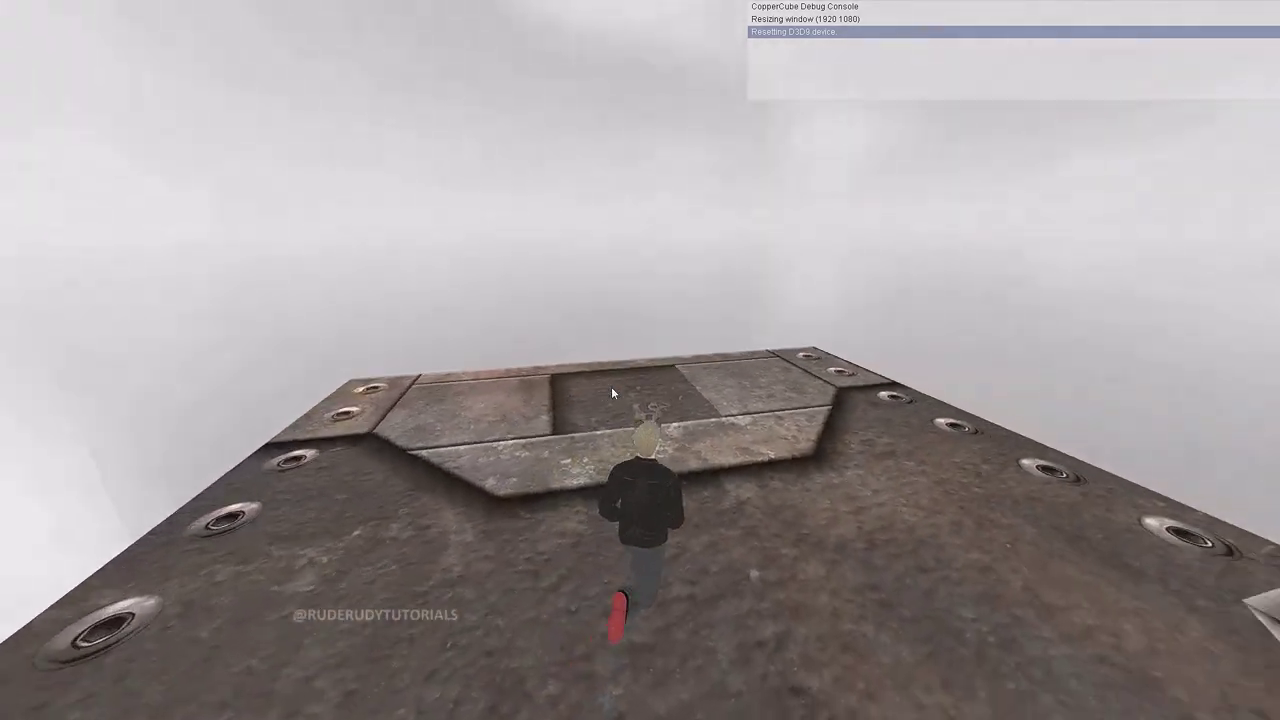
key(Right)
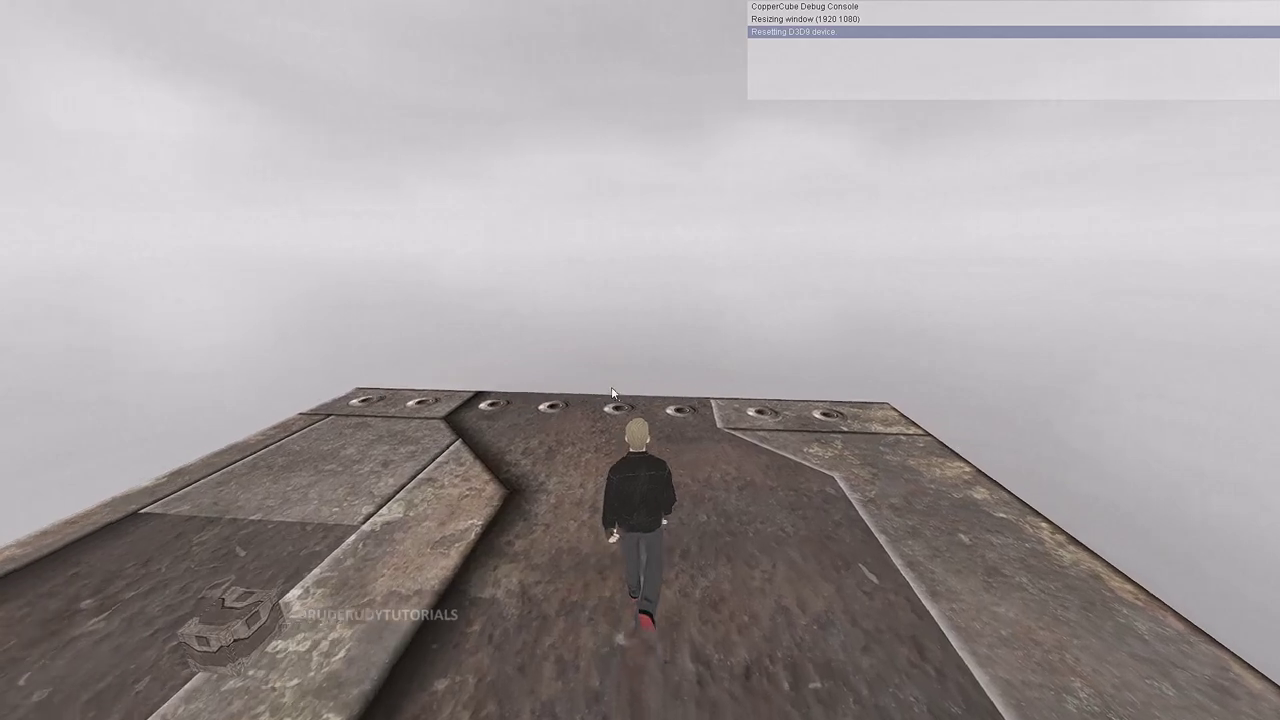
key(Left)
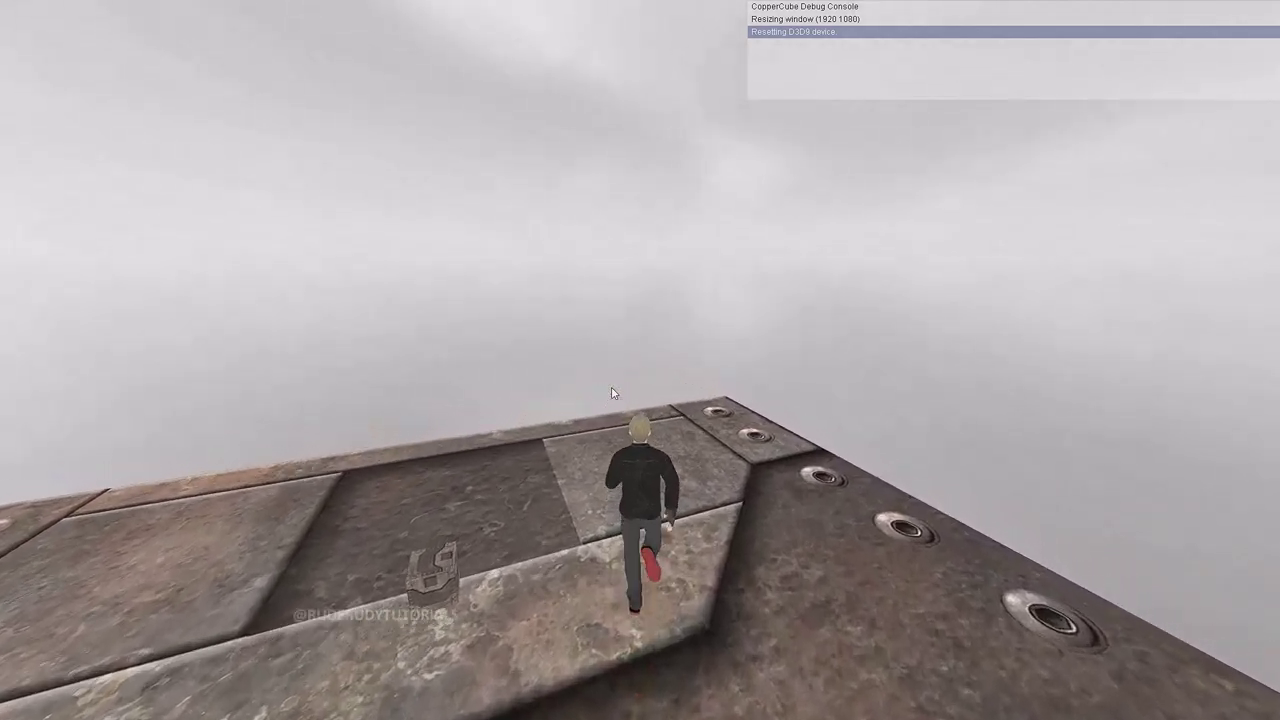
key(Left)
Step: Try out the character's attack moves on the platform and close the game preview
click(612, 383)
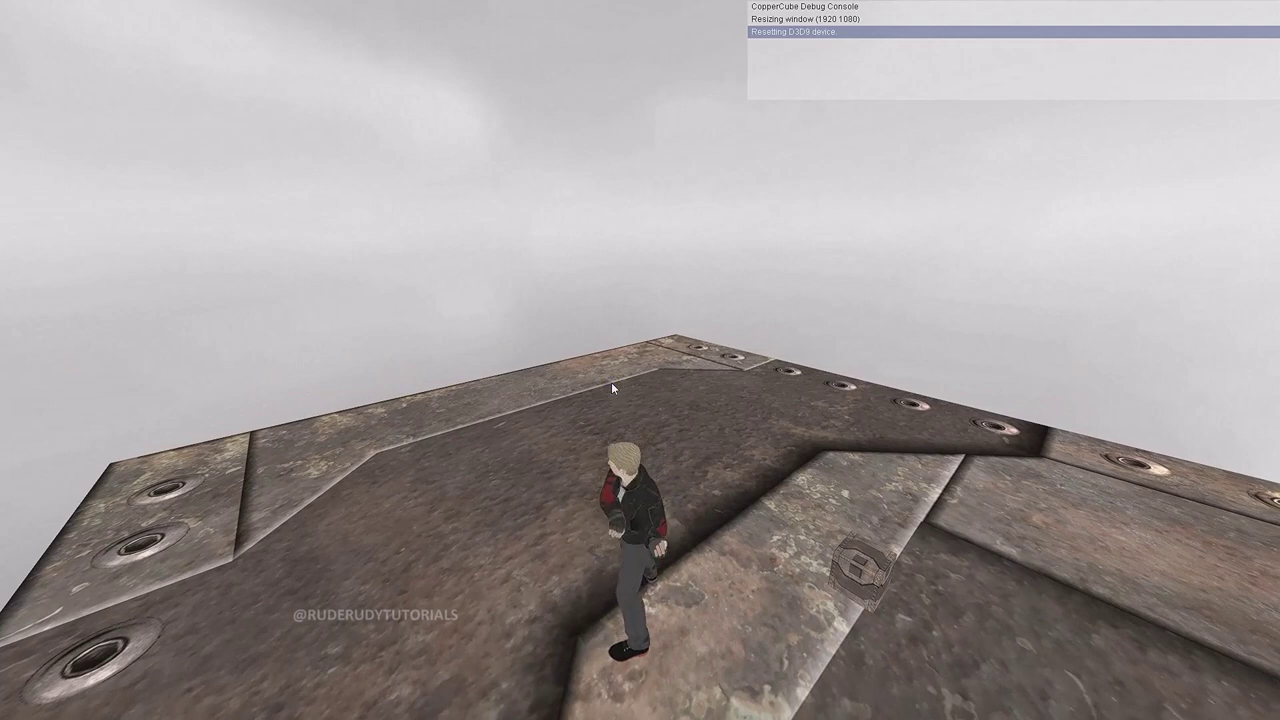
key(w)
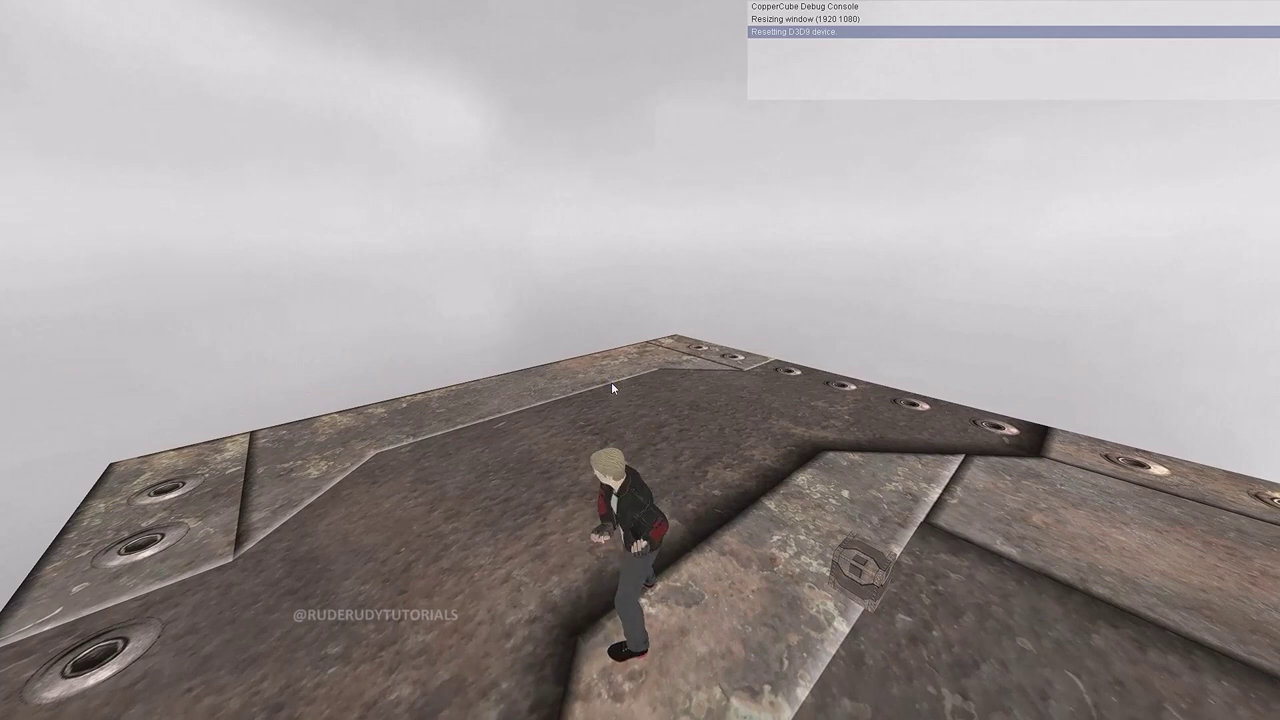
click(612, 383)
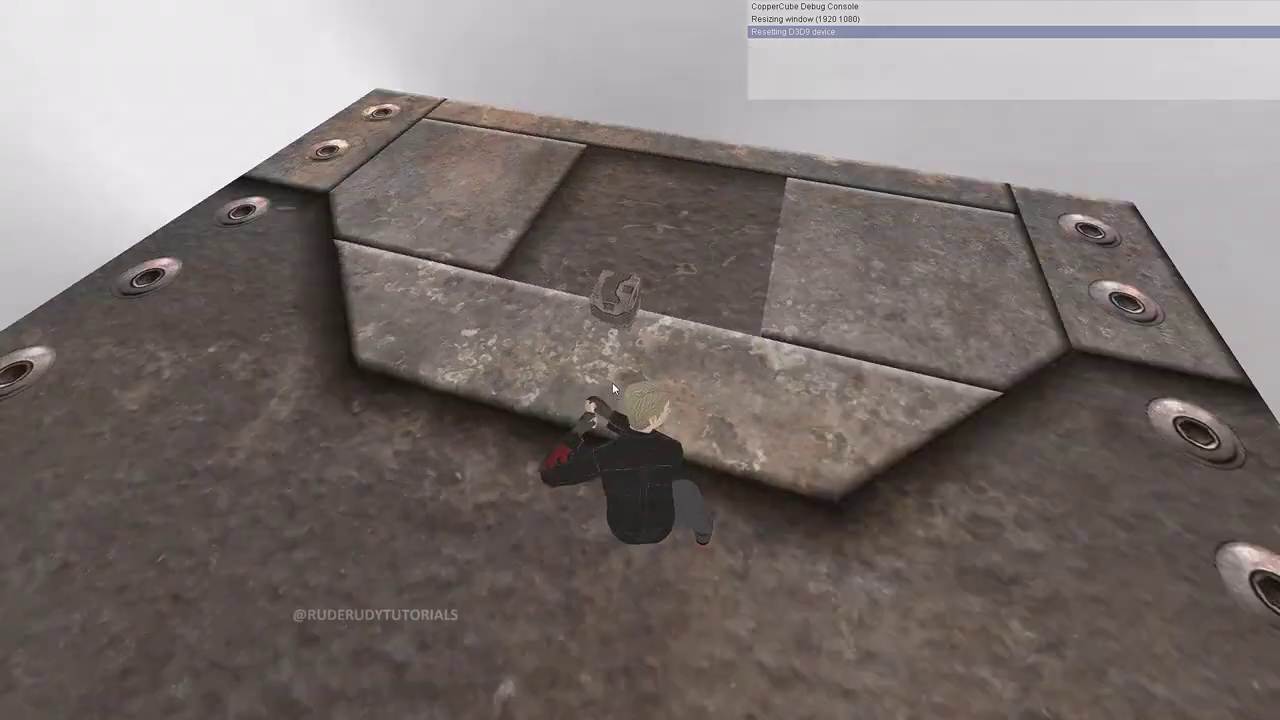
click(612, 383)
key(s)
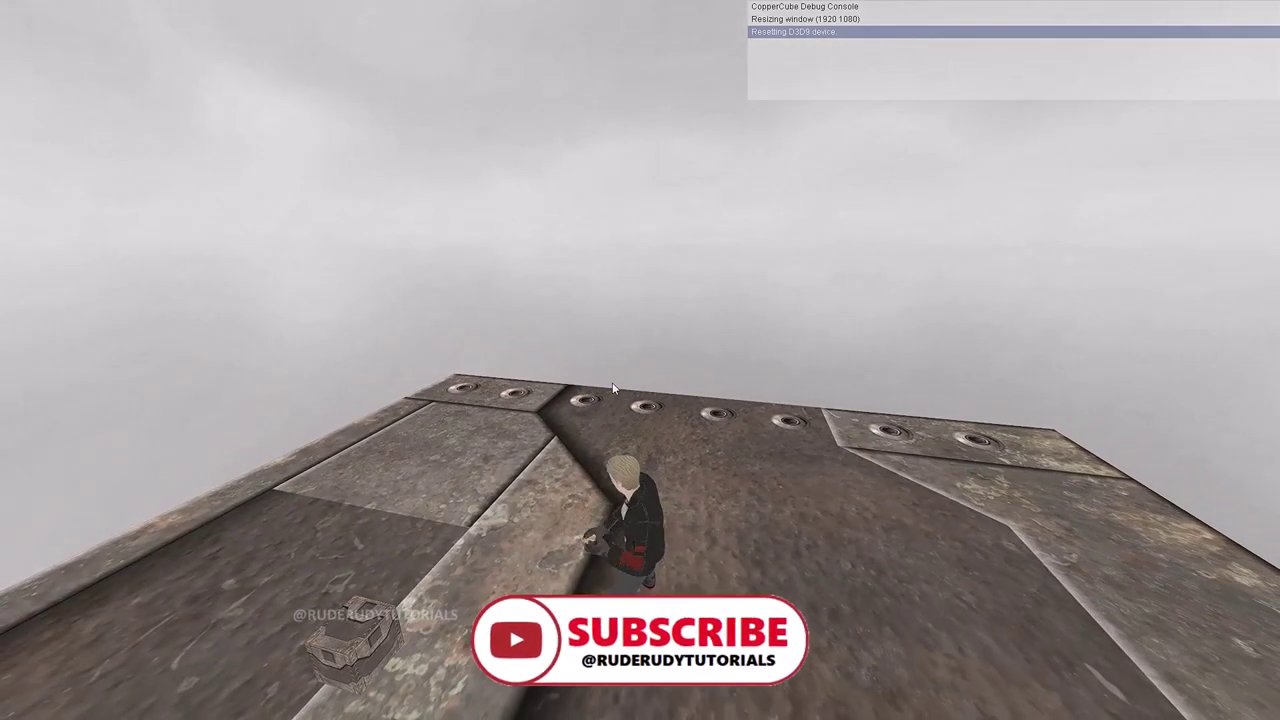
key(w)
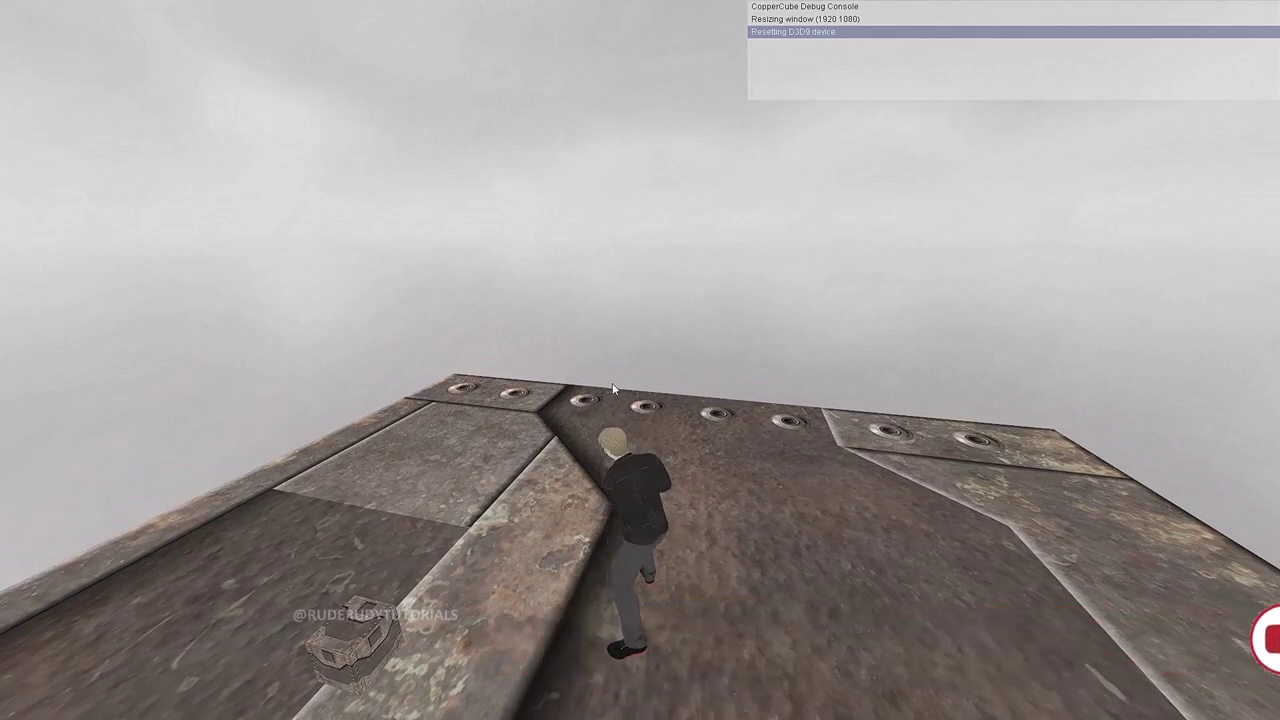
key(a)
key(Escape)
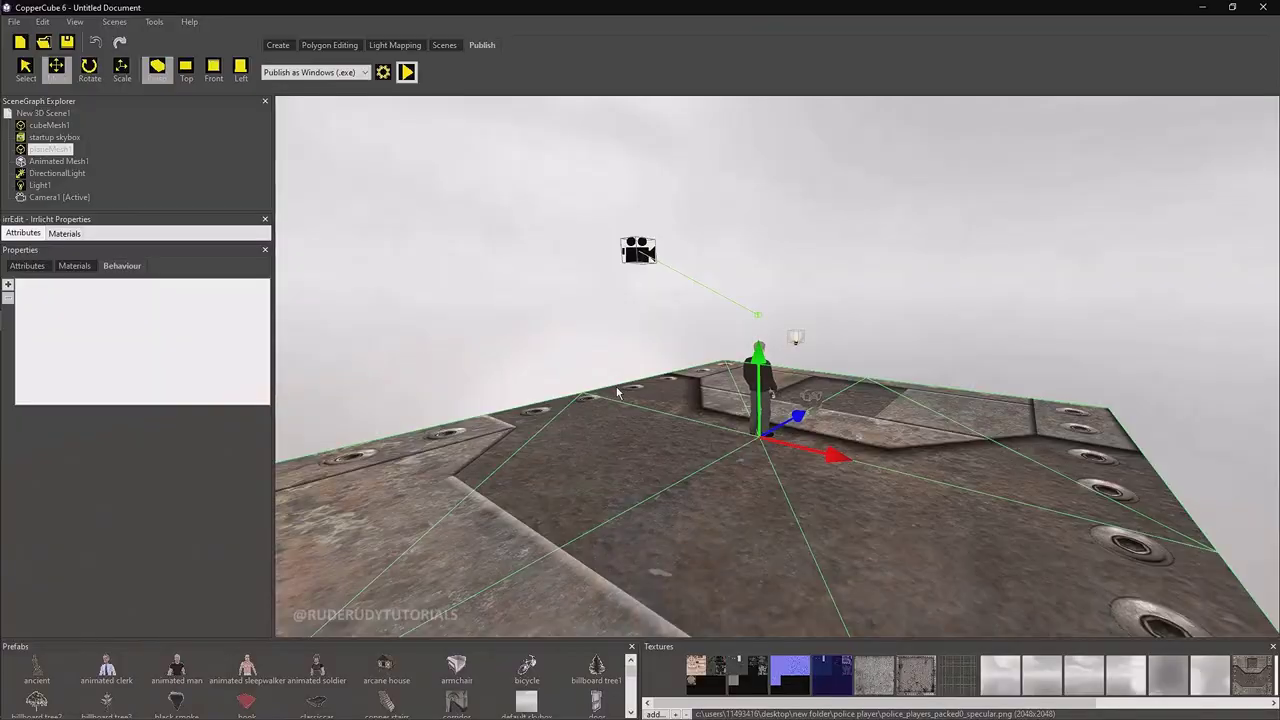
scroll(742, 394, up, 3)
scroll(745, 382, up, 10)
right_drag(657, 363, 623, 382)
drag(622, 383, 632, 372)
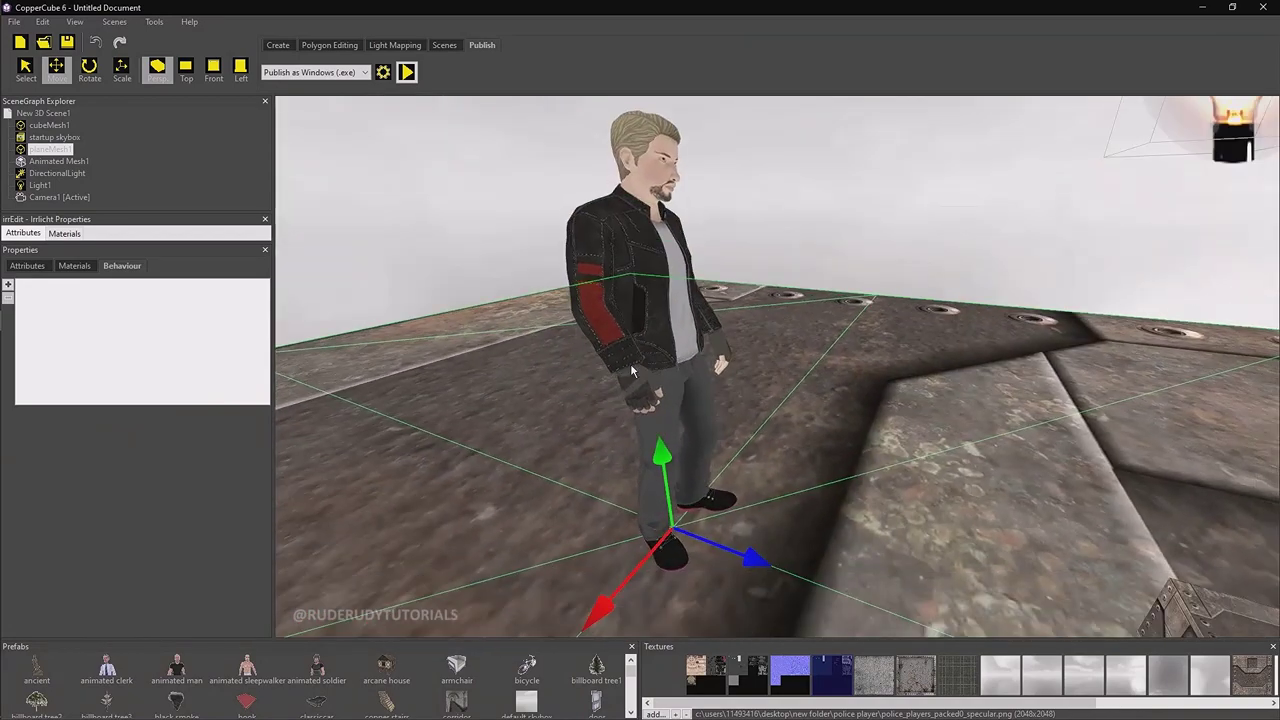
click(58, 161)
right_click(60, 163)
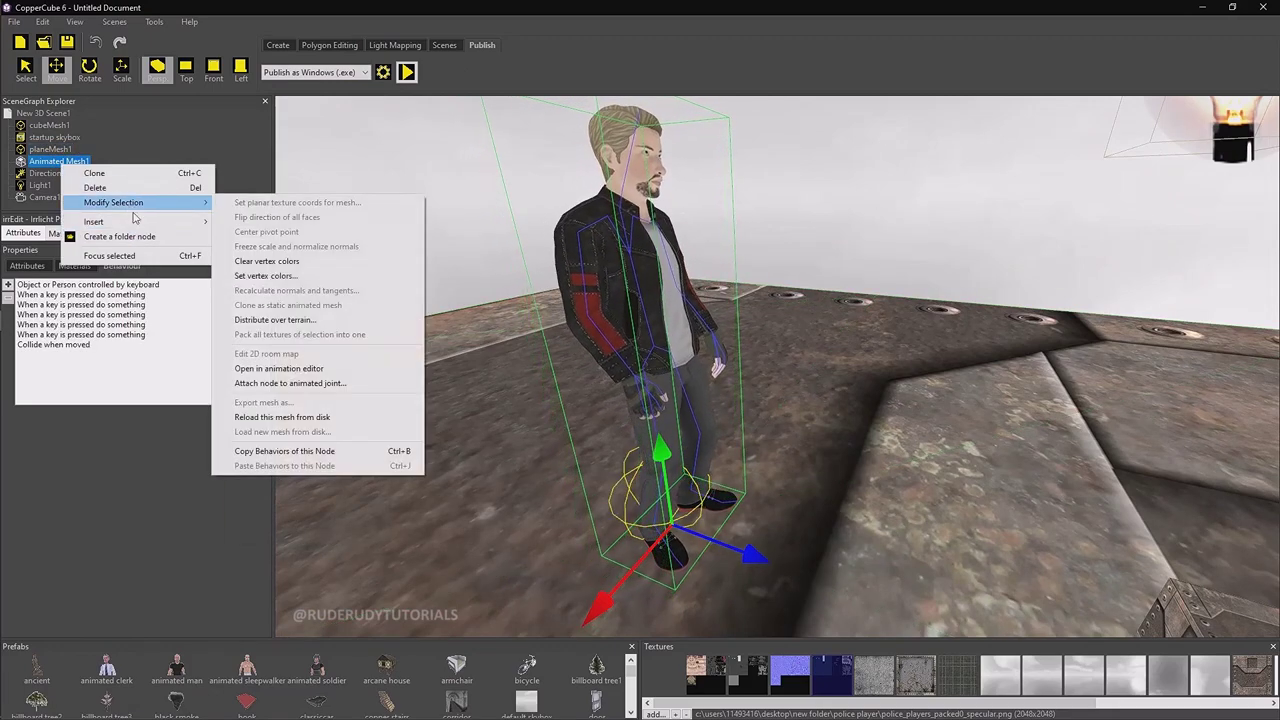
mouse_move(95, 221)
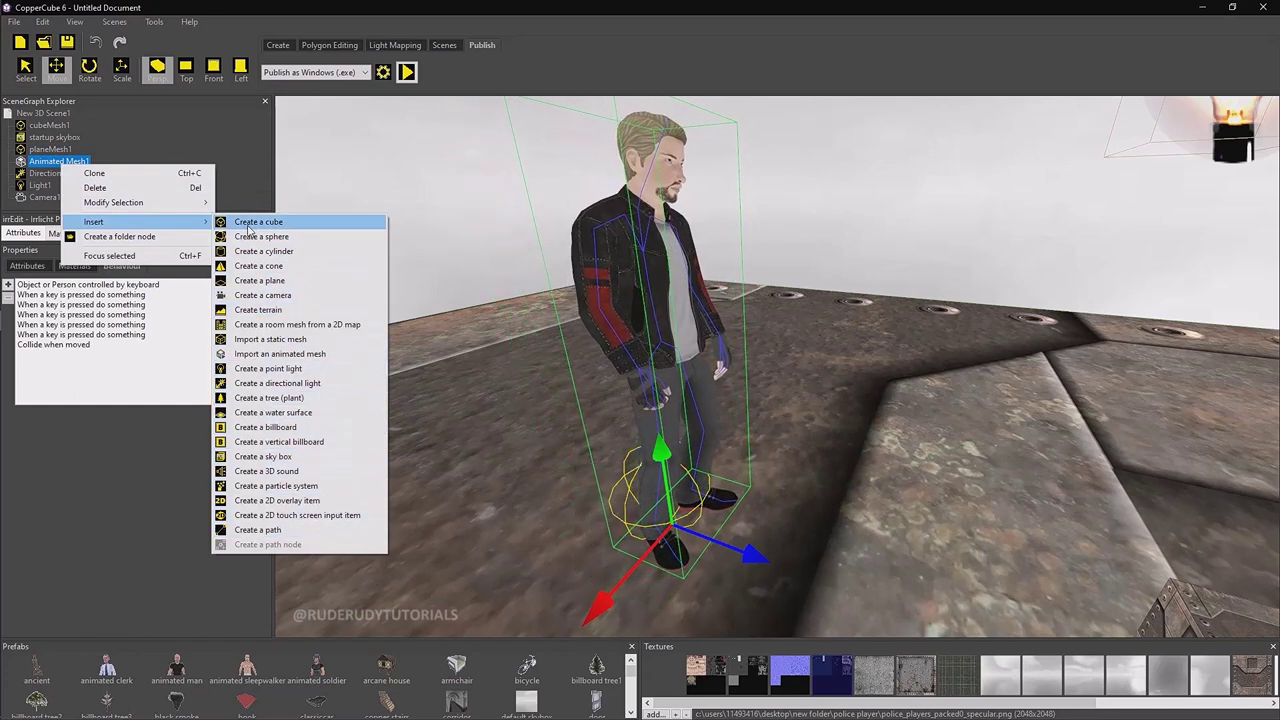
mouse_move(209, 210)
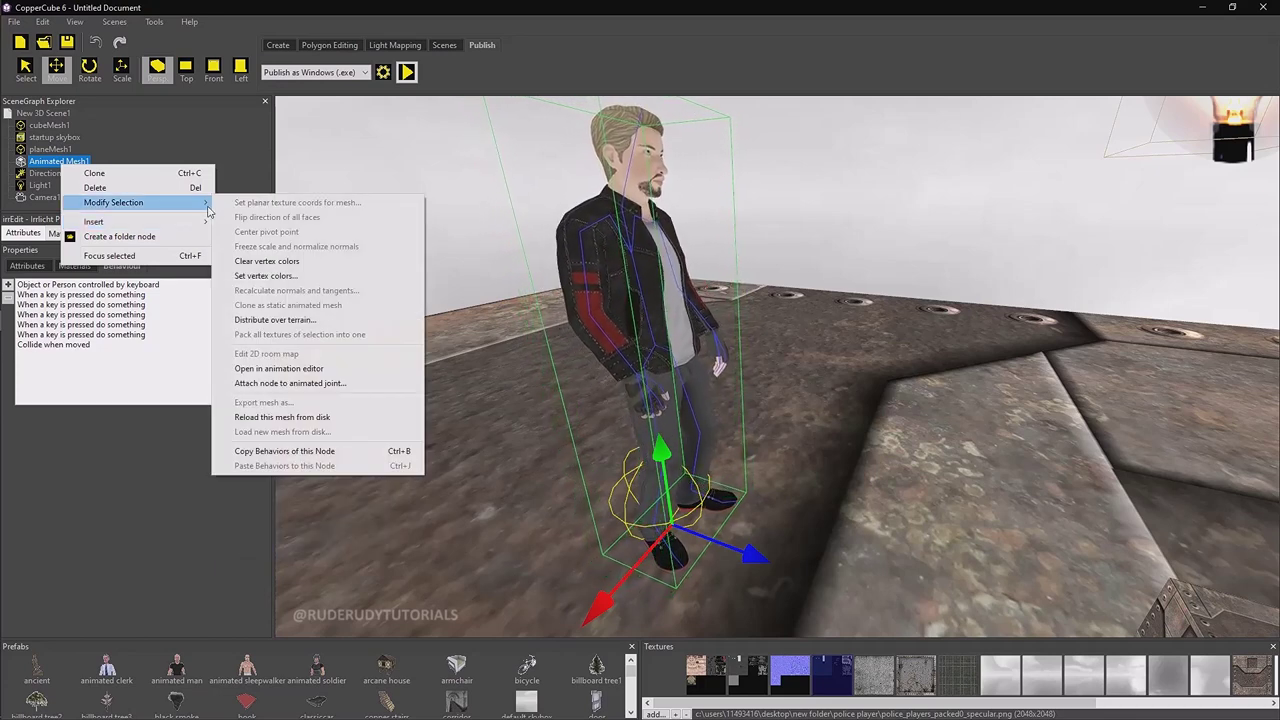
click(184, 237)
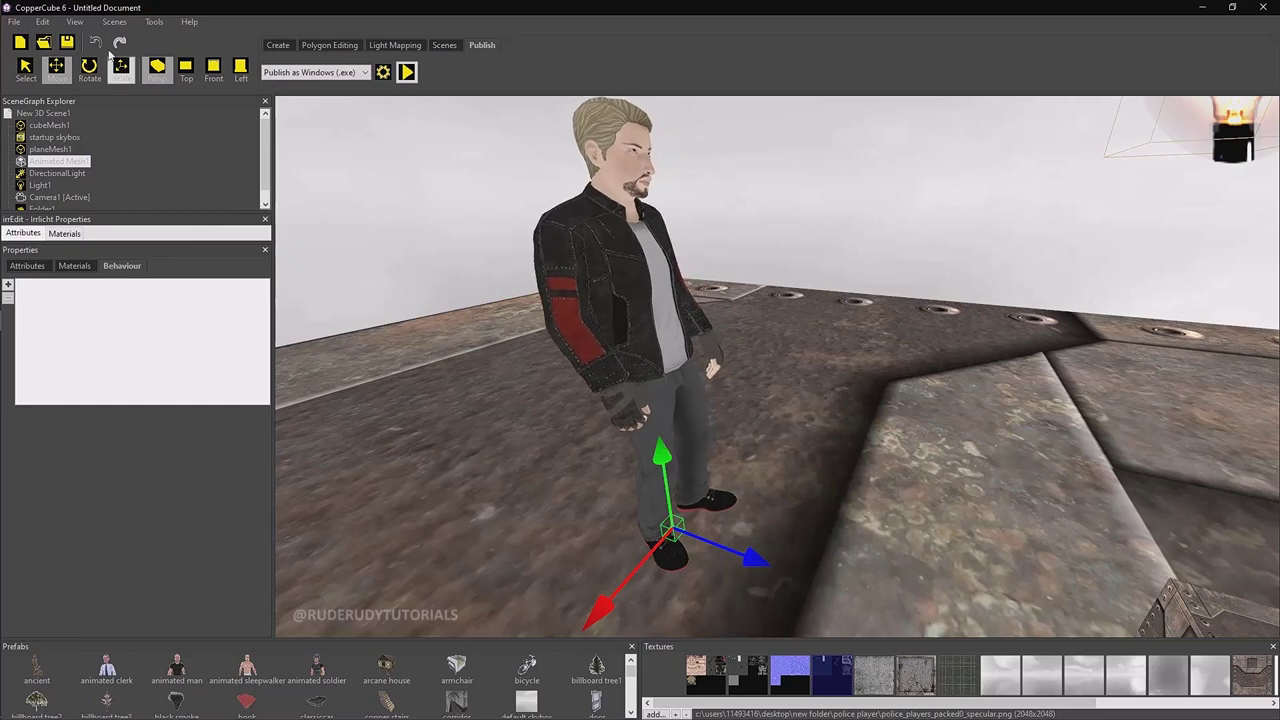
click(41, 22)
click(47, 40)
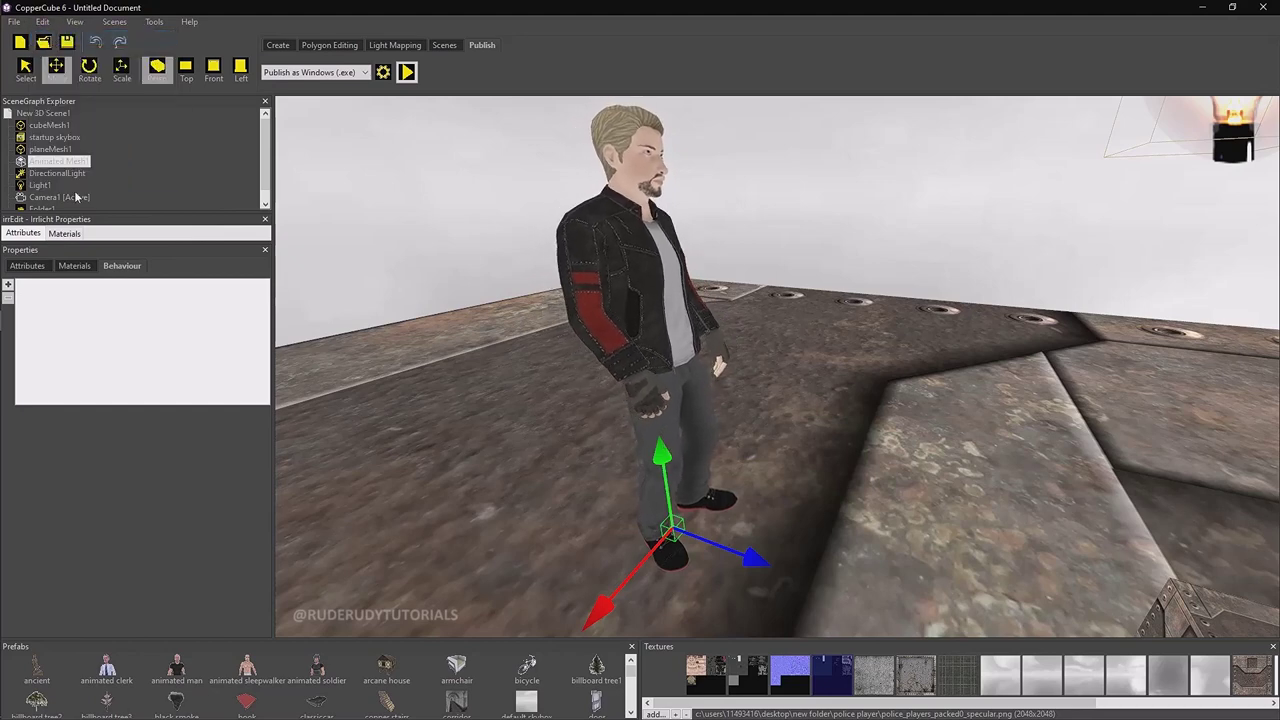
click(97, 43)
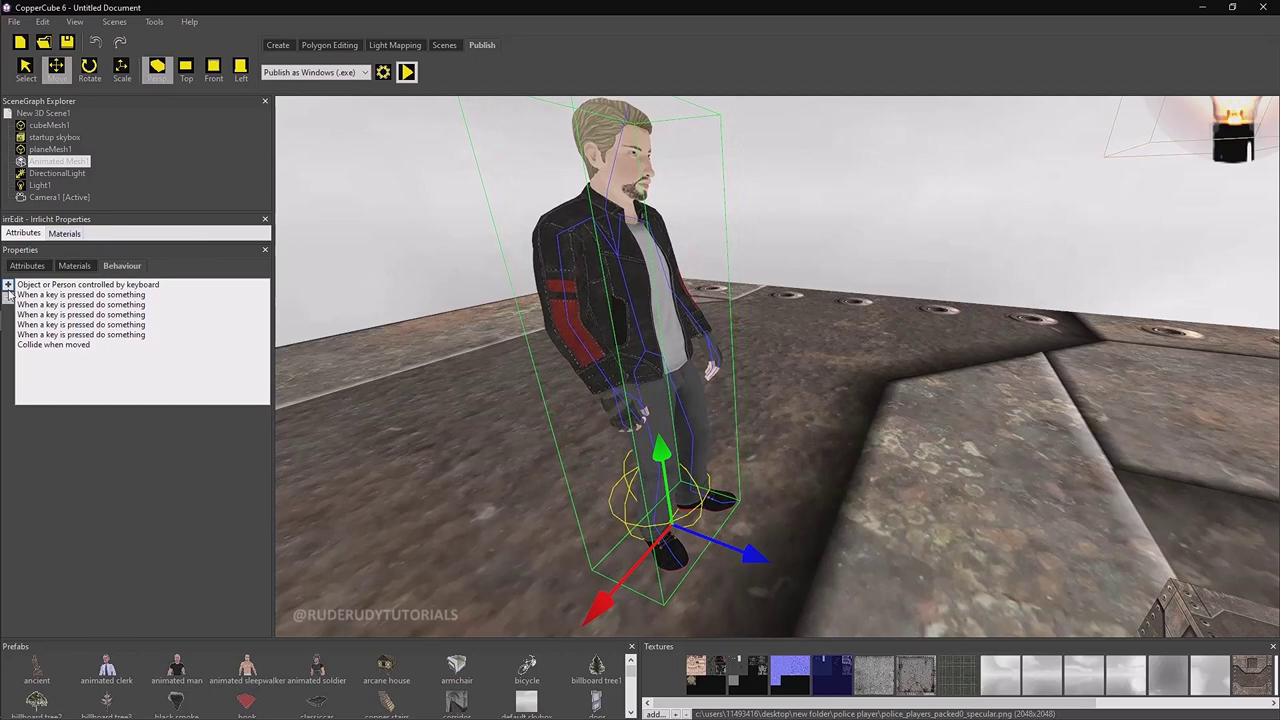
Step: Attach a dummy scene node to the mixamorig:RightHand joint of Animated Mesh1
right_click(49, 165)
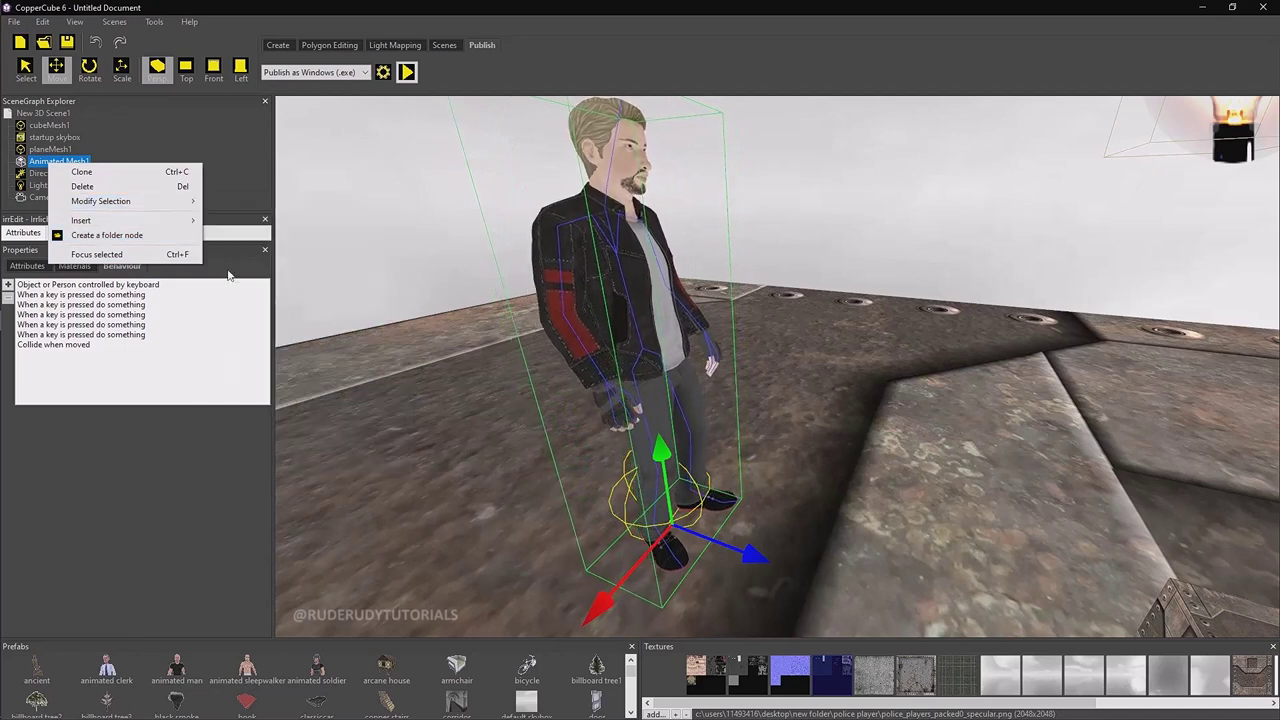
click(290, 381)
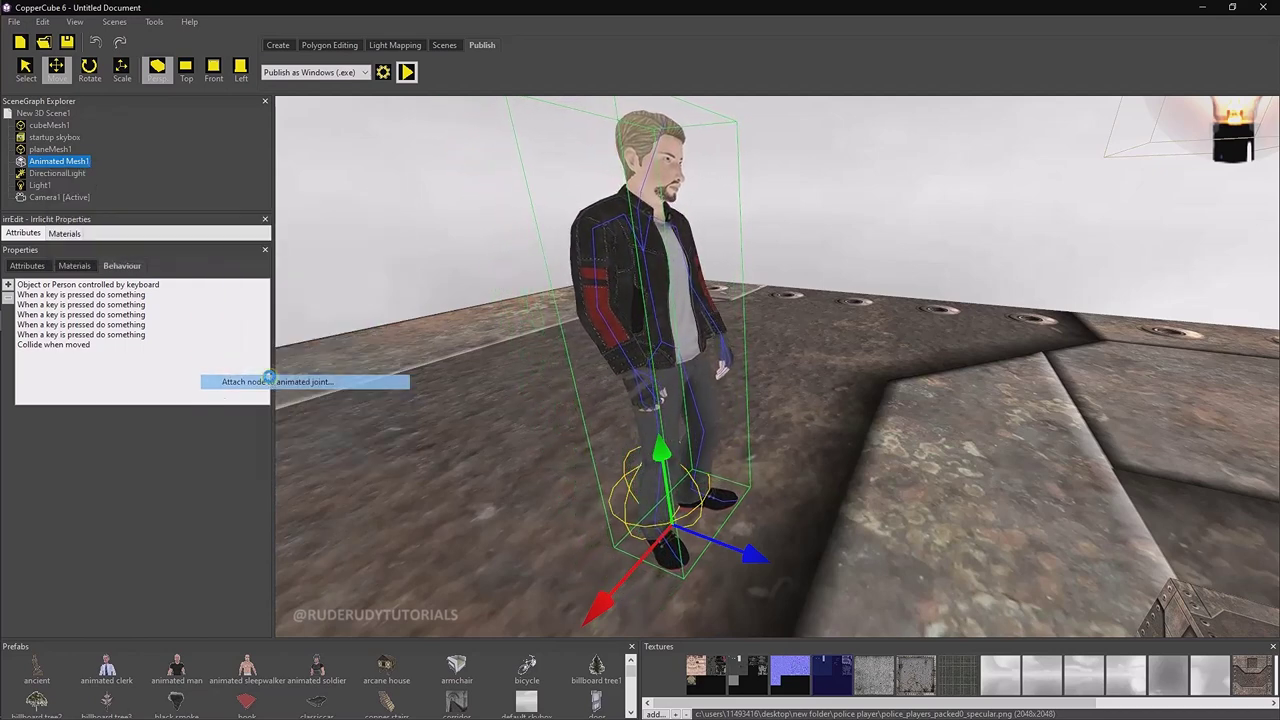
click(598, 373)
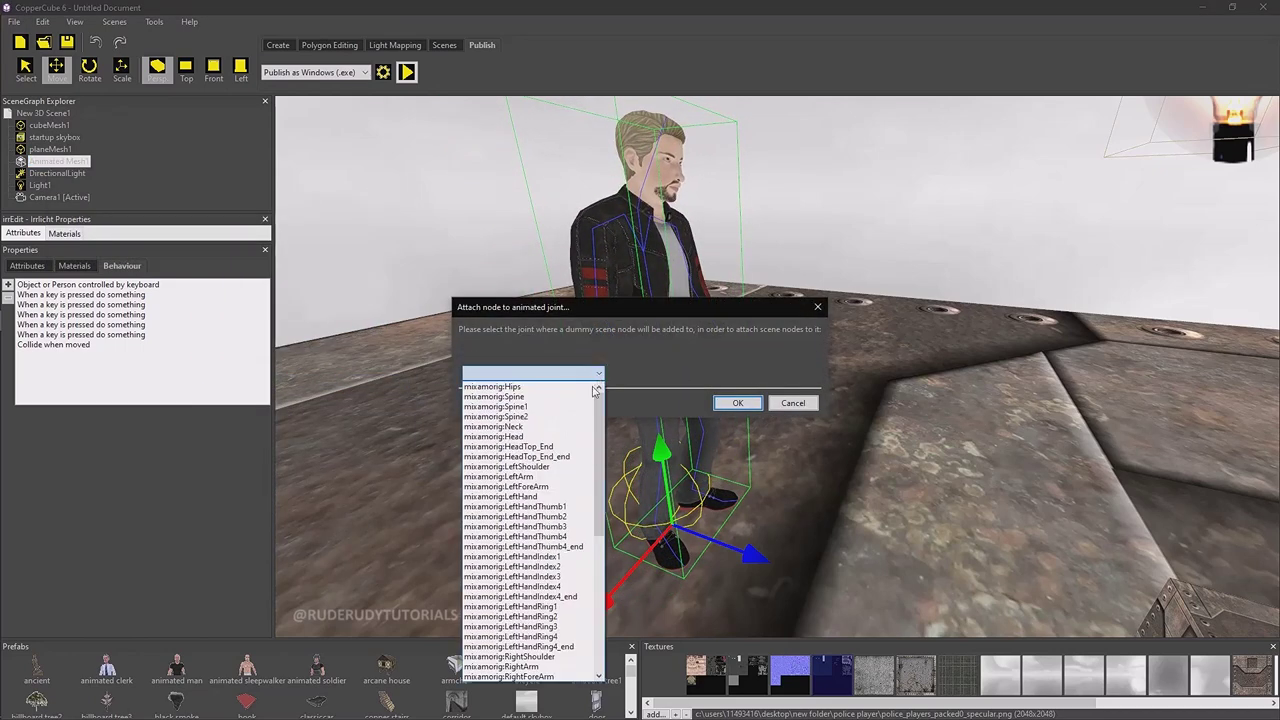
scroll(574, 530, down, 4)
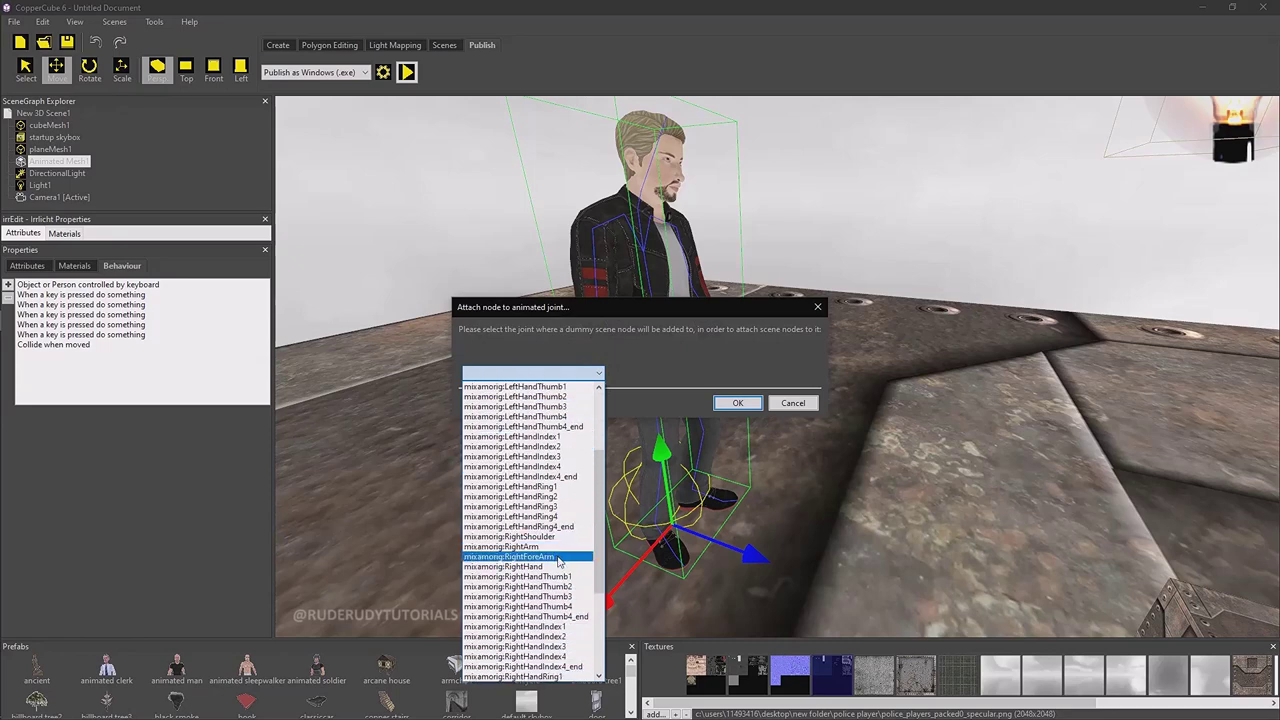
click(552, 567)
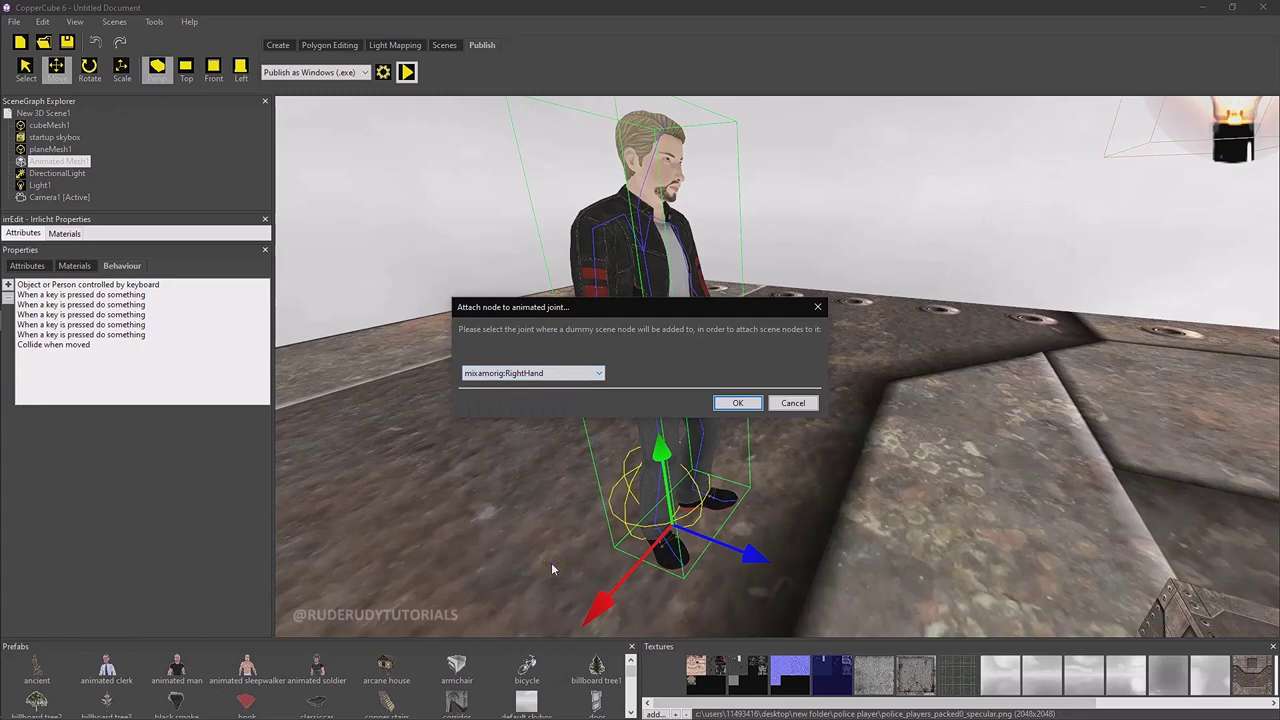
click(735, 403)
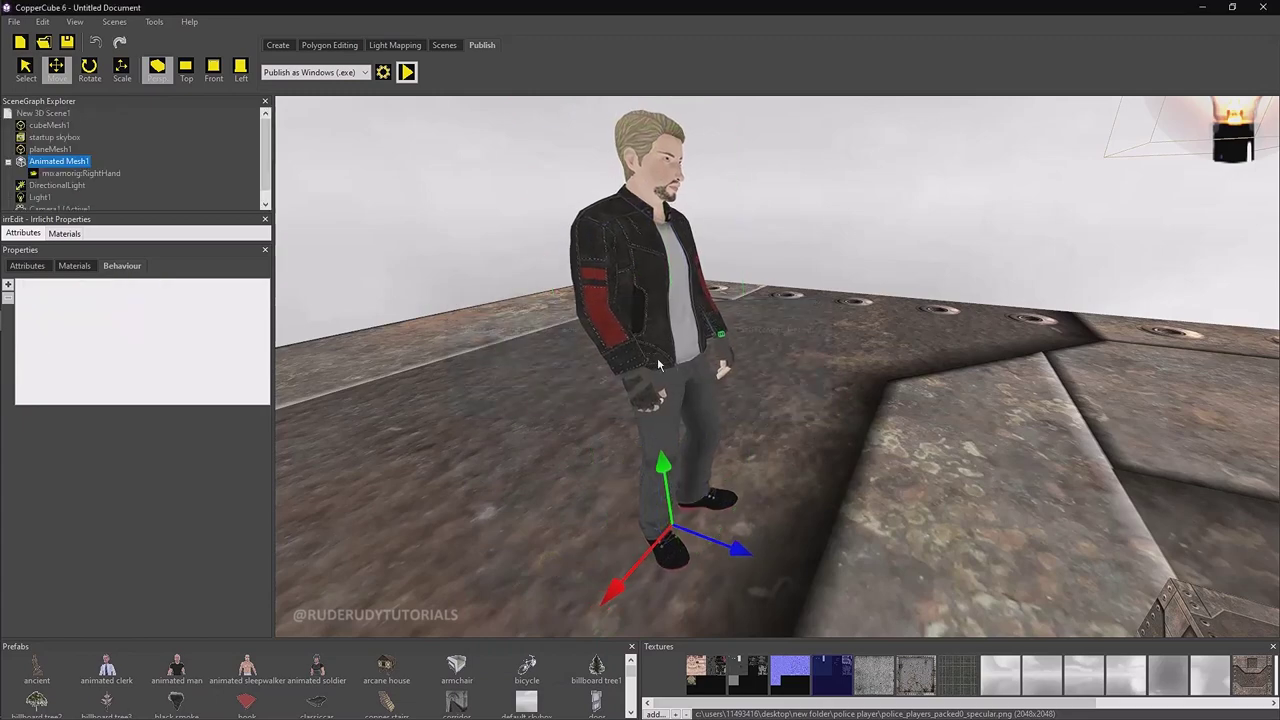
Step: Create a small cube under the mixamorig:RightHand node of the character
scroll(658, 365, up, 2)
middle_drag(658, 365, 620, 418)
right_drag(620, 418, 705, 352)
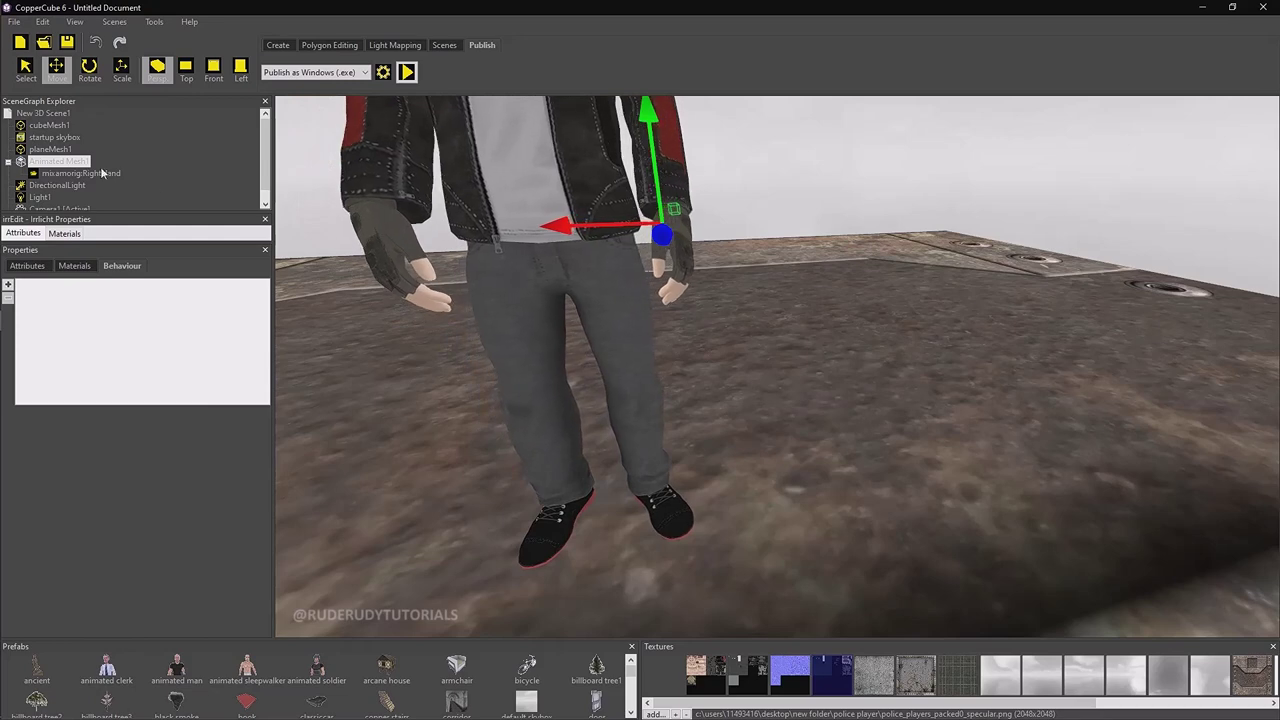
click(72, 173)
right_click(68, 176)
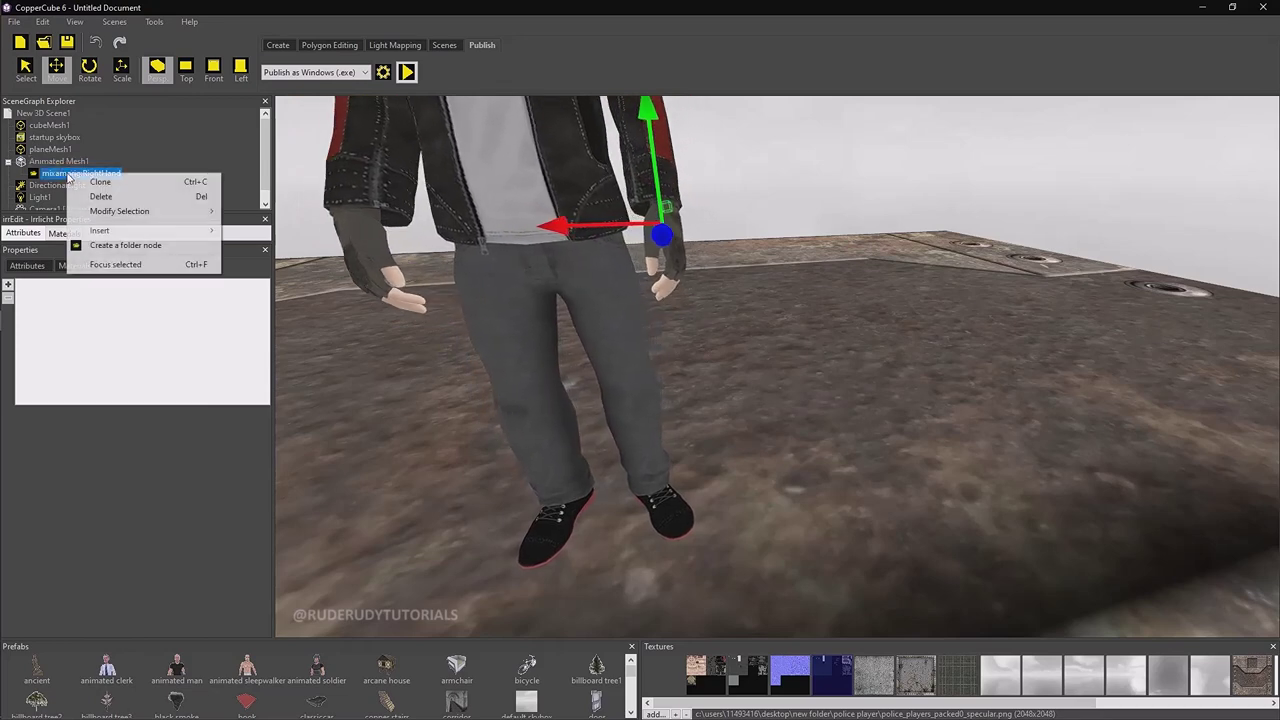
mouse_move(212, 233)
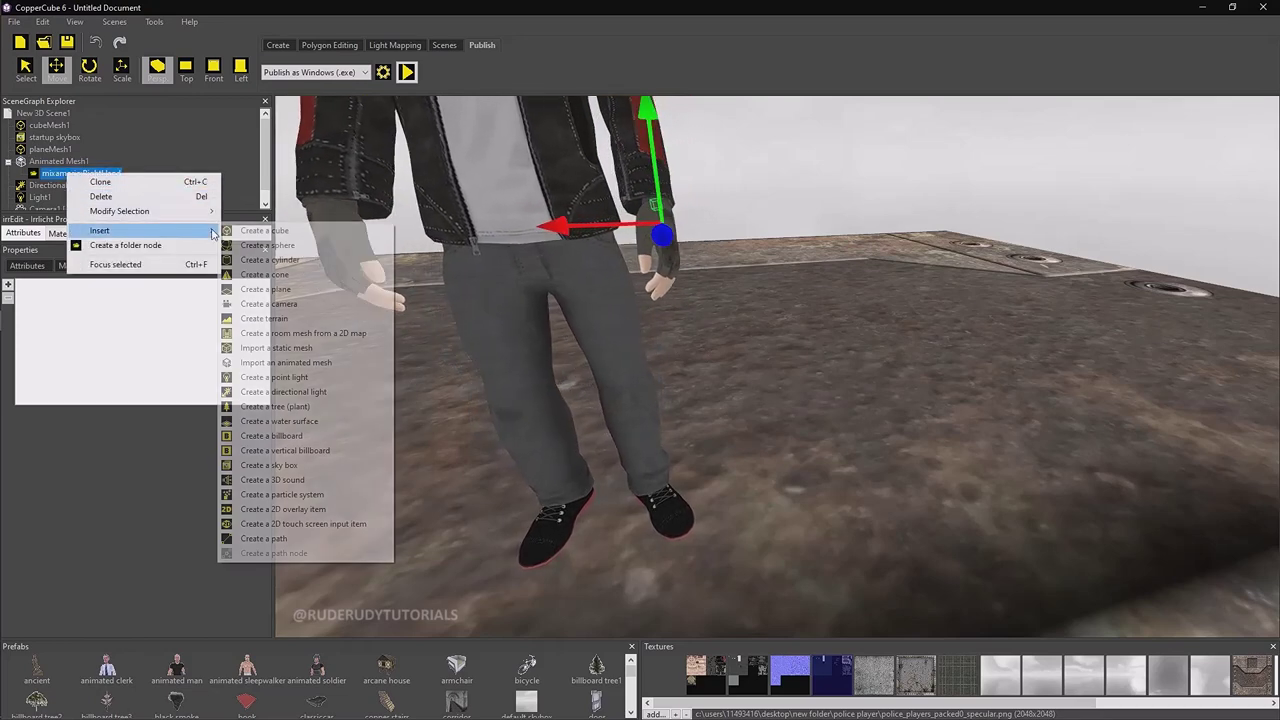
click(264, 230)
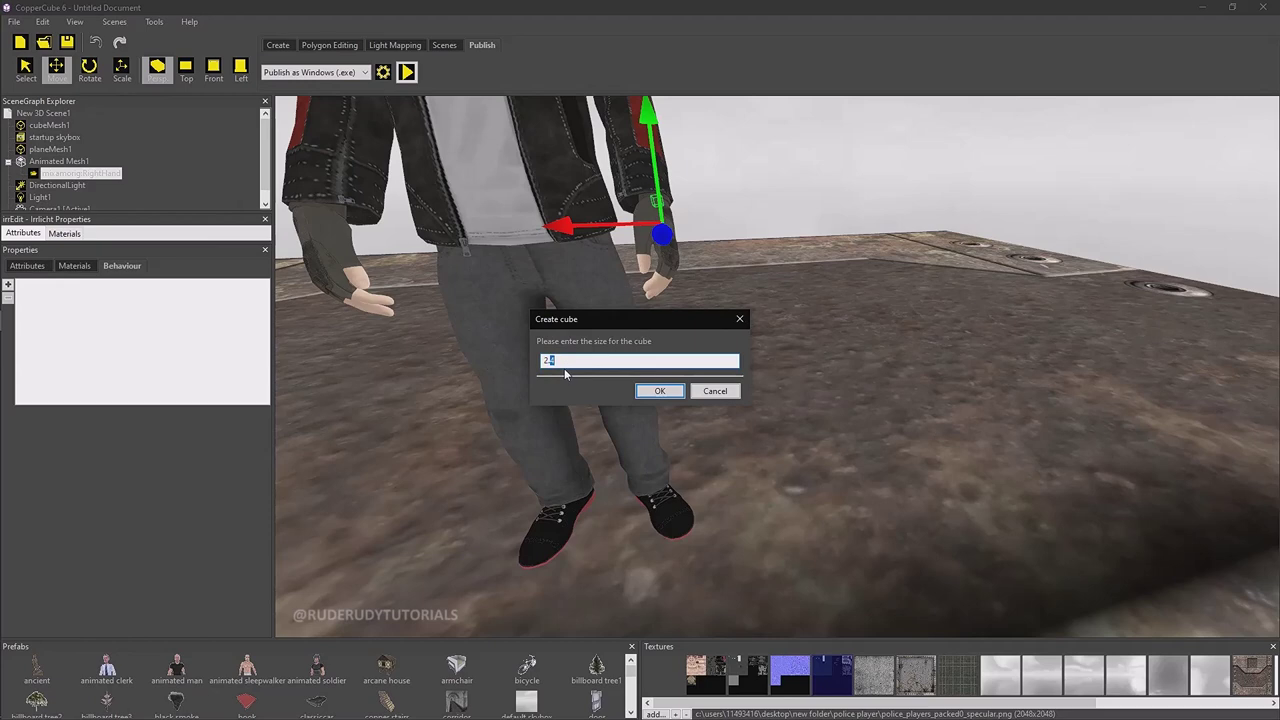
click(657, 391)
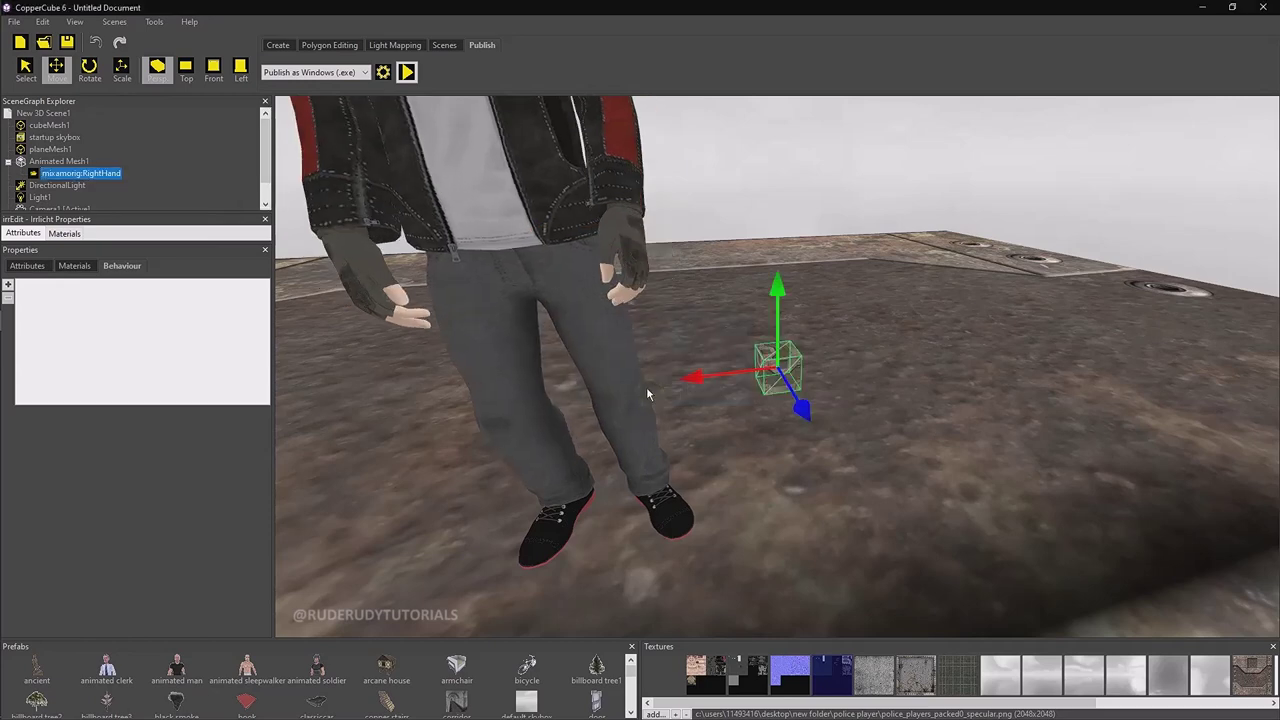
Step: Move the new cube onto the character's right hand and select cubeMesh2 under the hand node
drag(653, 305, 631, 160)
drag(550, 262, 574, 262)
right_drag(606, 368, 364, 254)
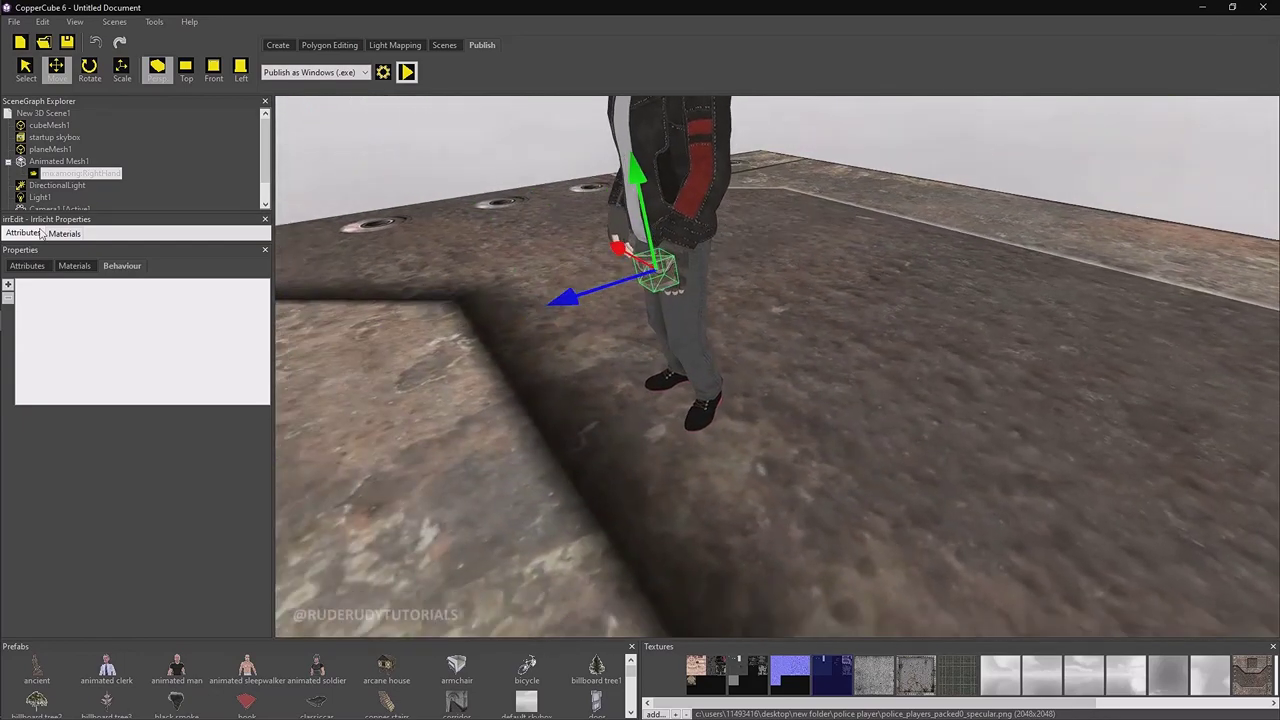
click(56, 197)
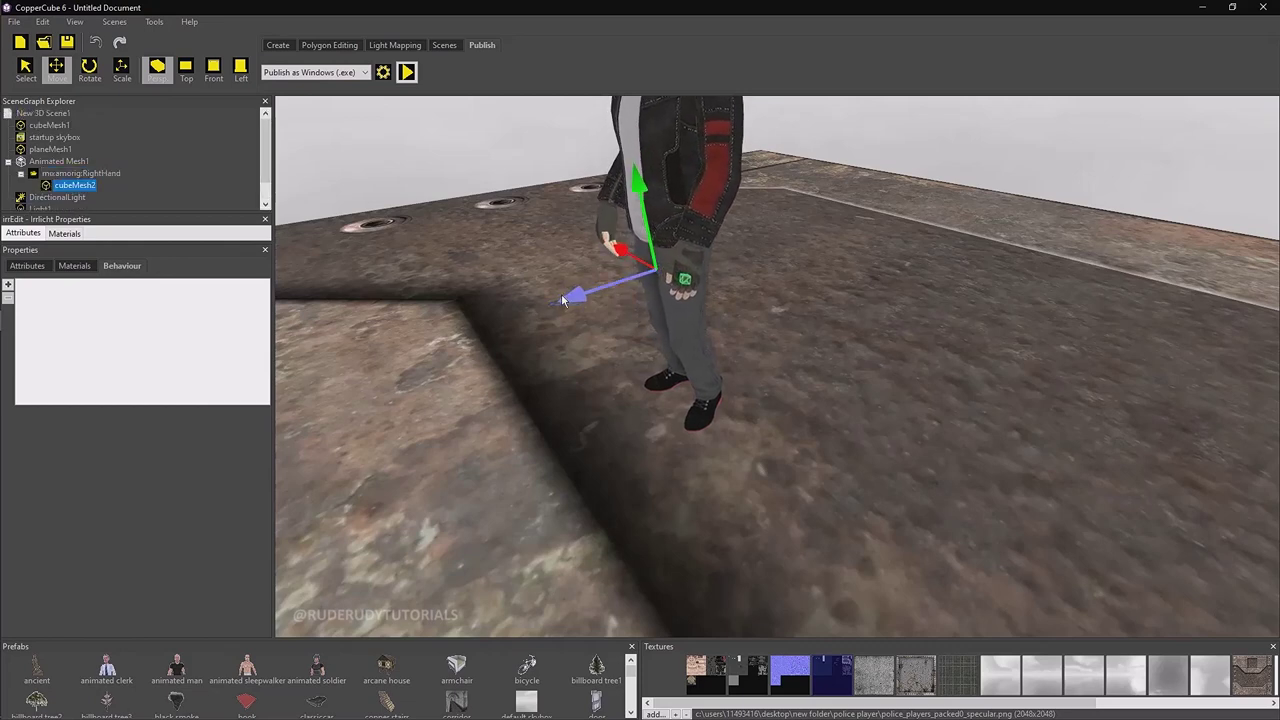
Step: Scale cubeMesh2 along one axis into a long thin bar at the character's right hand
scroll(649, 310, up, 1)
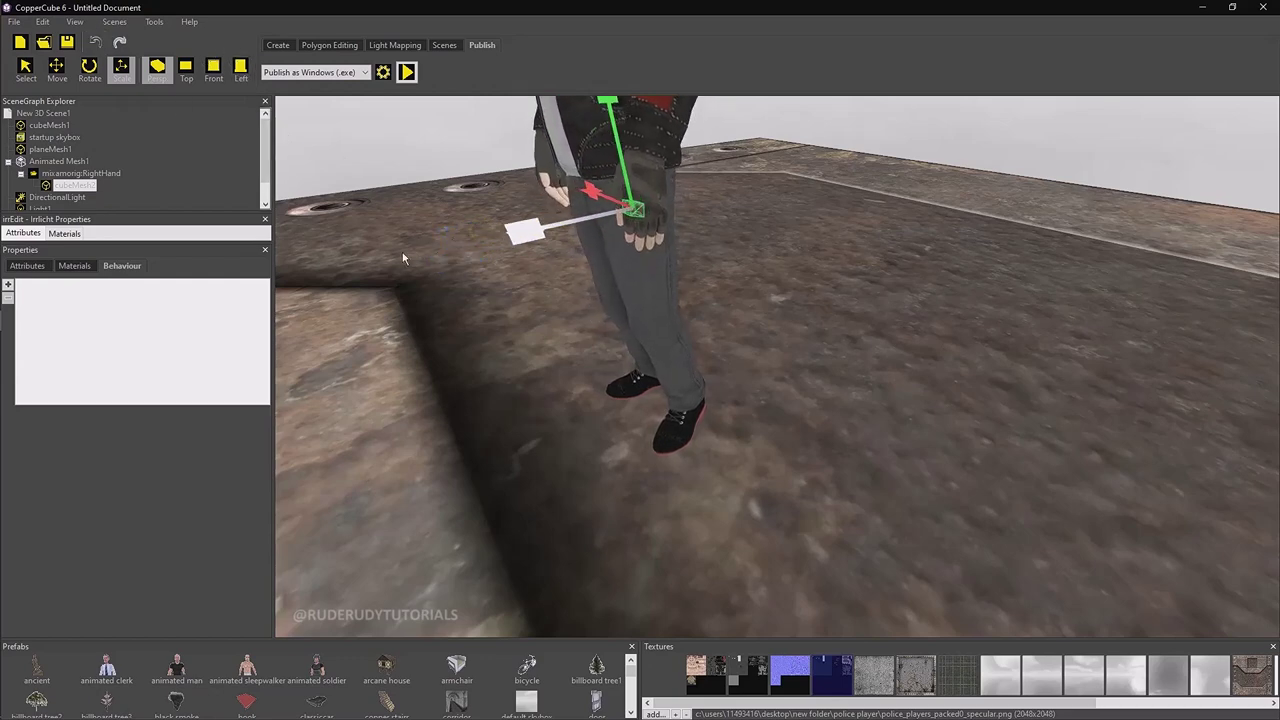
scroll(703, 295, down, 3)
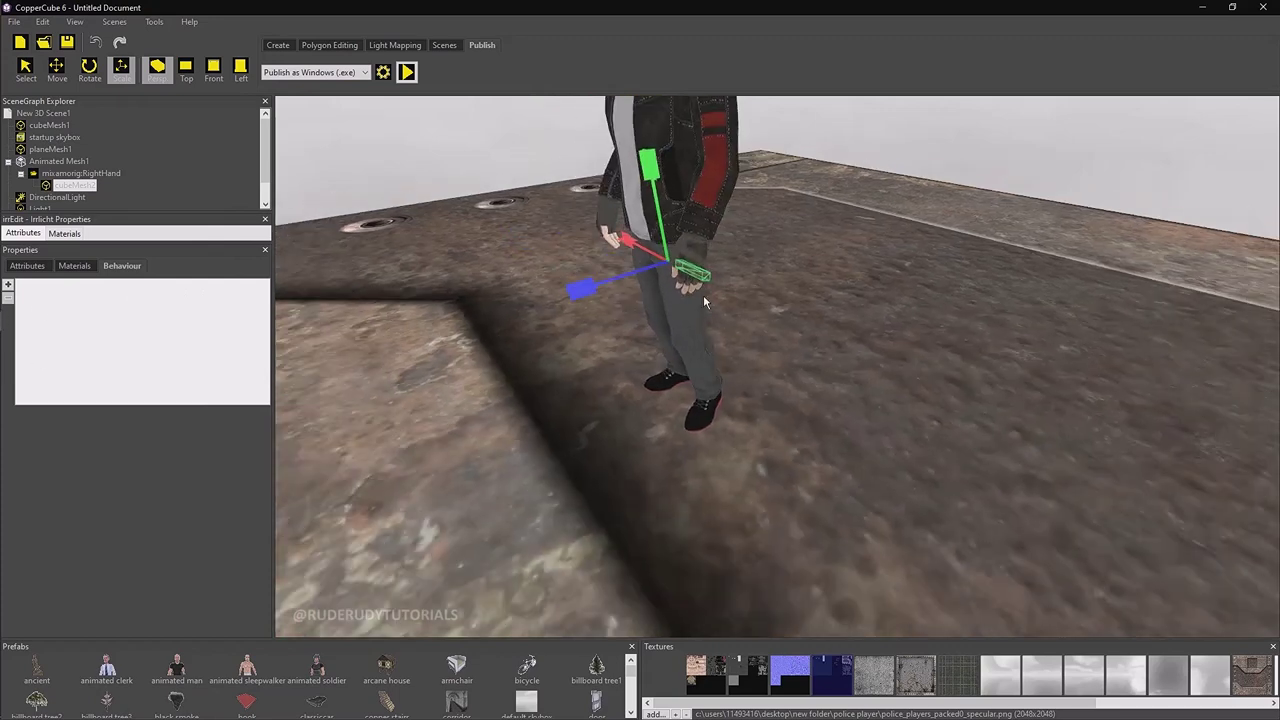
scroll(740, 444, up, 1)
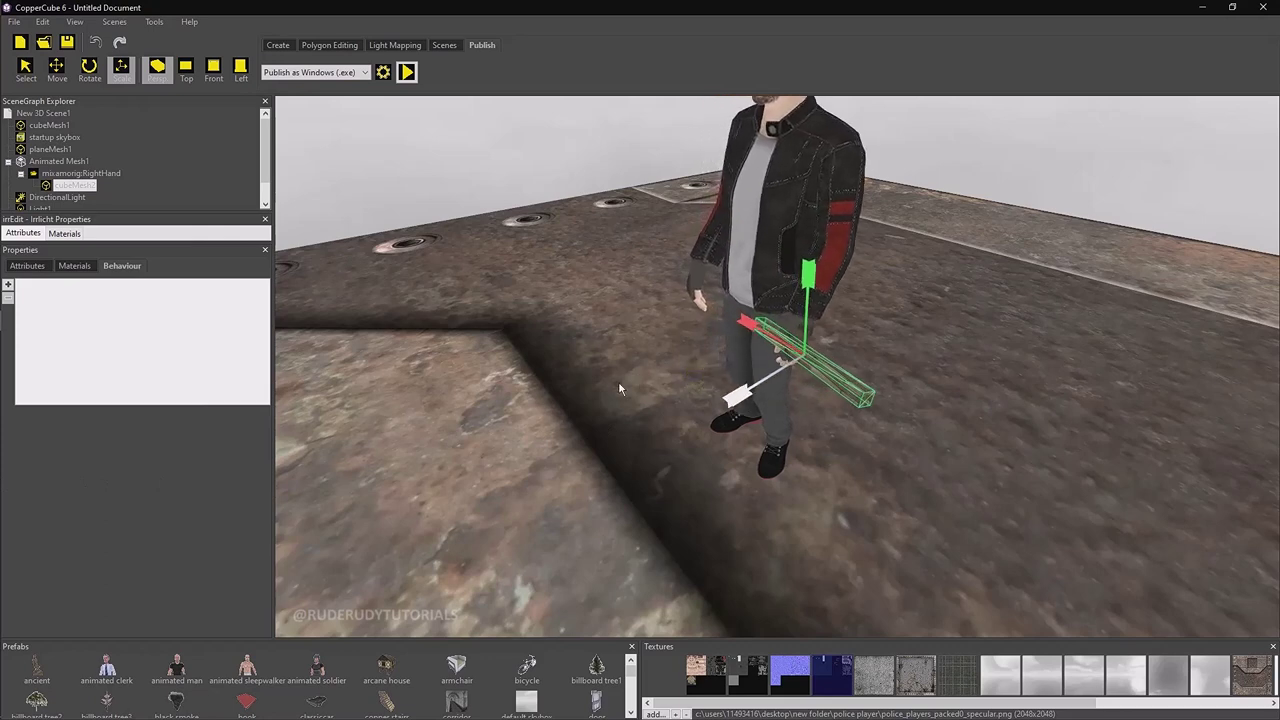
Step: Rotate cubeMesh2 so the bar points forward from the character and shift it towards the right hand
click(88, 70)
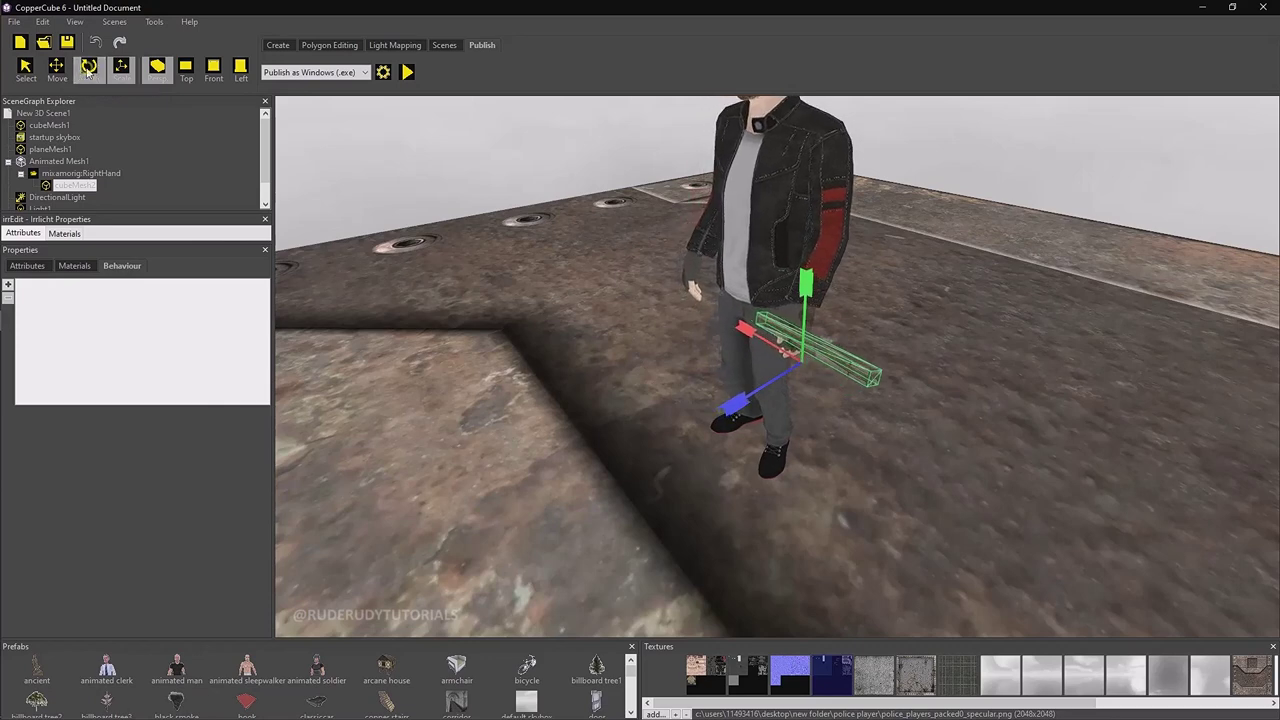
drag(806, 323, 745, 315)
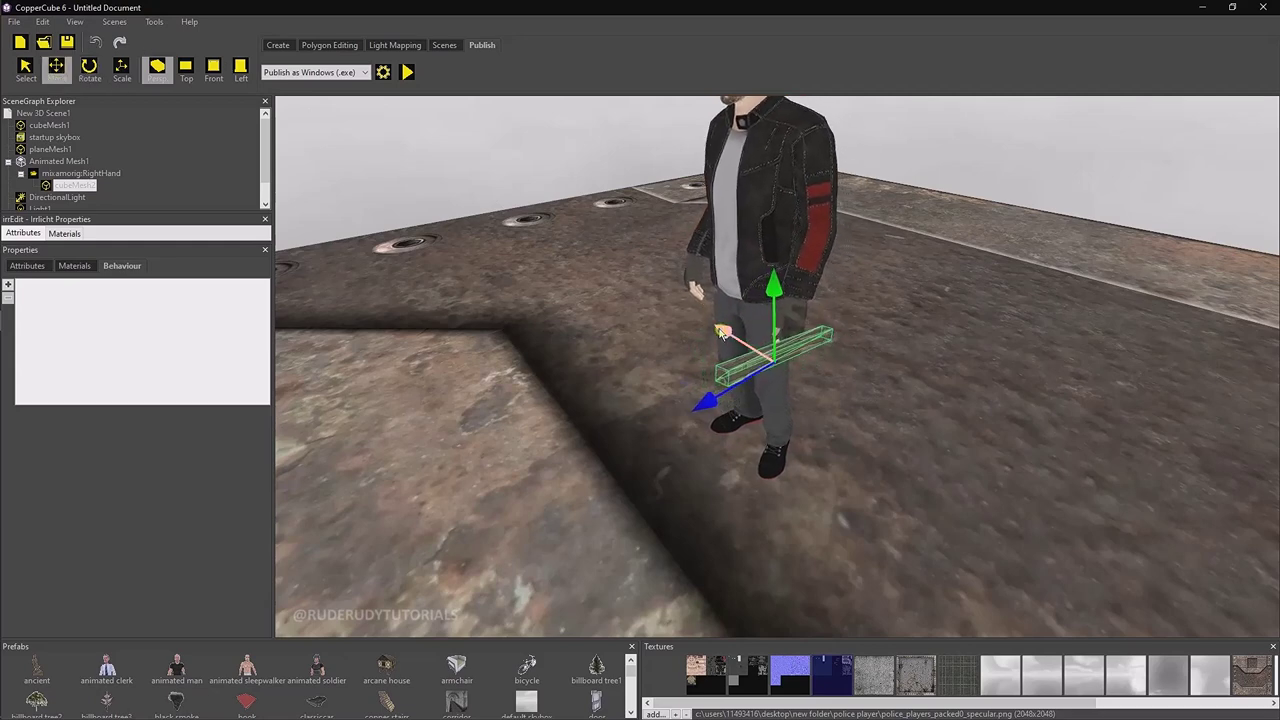
right_drag(624, 338, 586, 371)
click(89, 68)
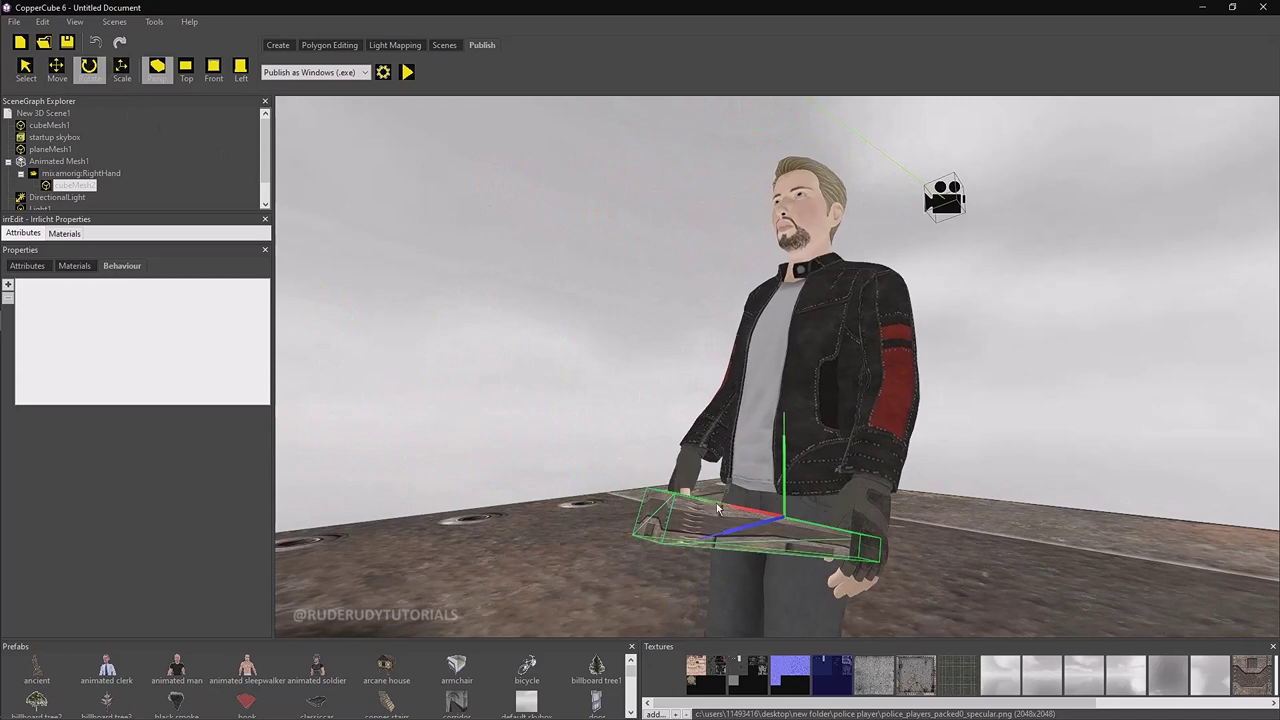
drag(782, 494, 806, 504)
Step: Move cubeMesh2 along its red axis so the bar sits in the palm of the character's right hand
right_drag(500, 363, 615, 404)
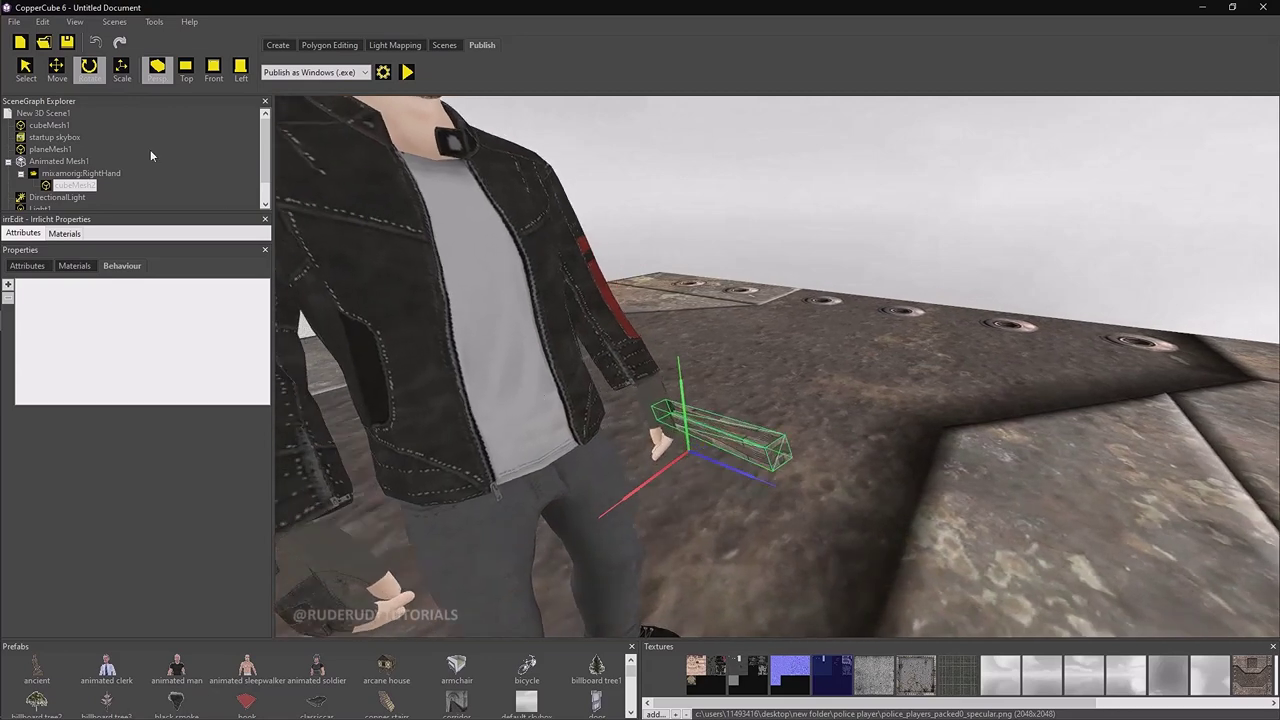
click(57, 69)
drag(646, 456, 615, 481)
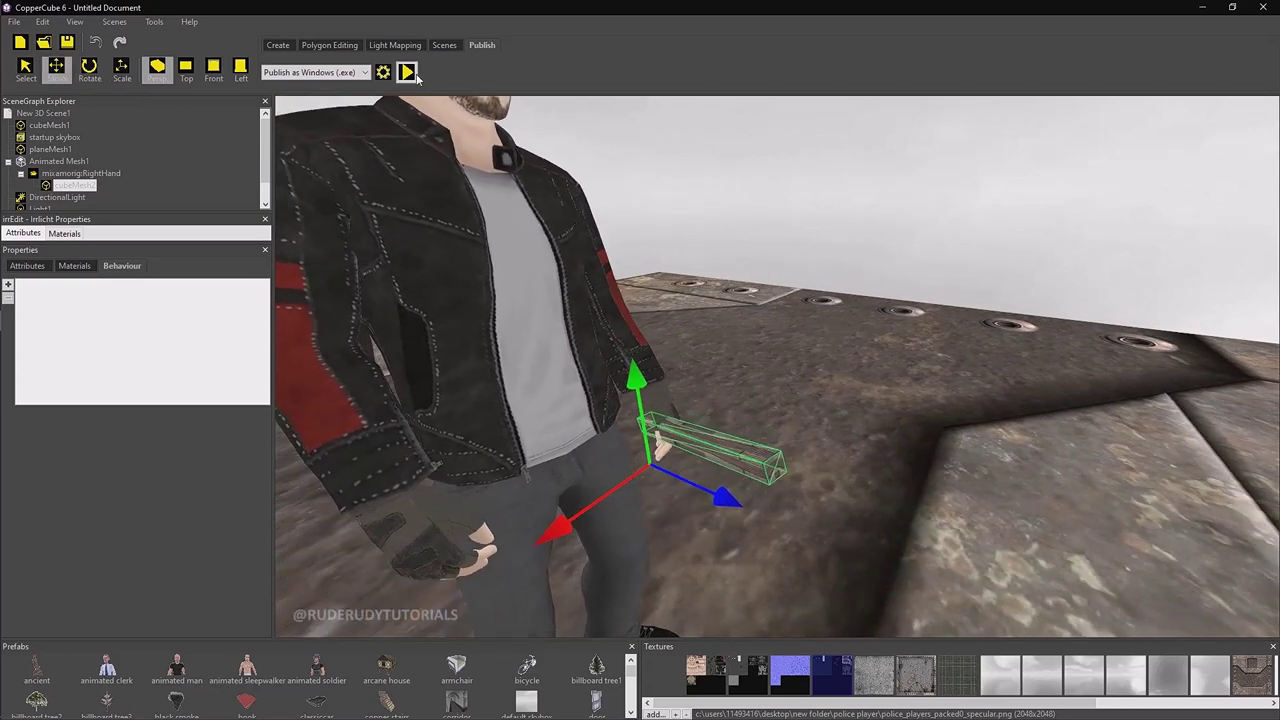
Step: Test the scene as a Windows app, walking and turning the character to check the short bar, and return to the editor
click(410, 74)
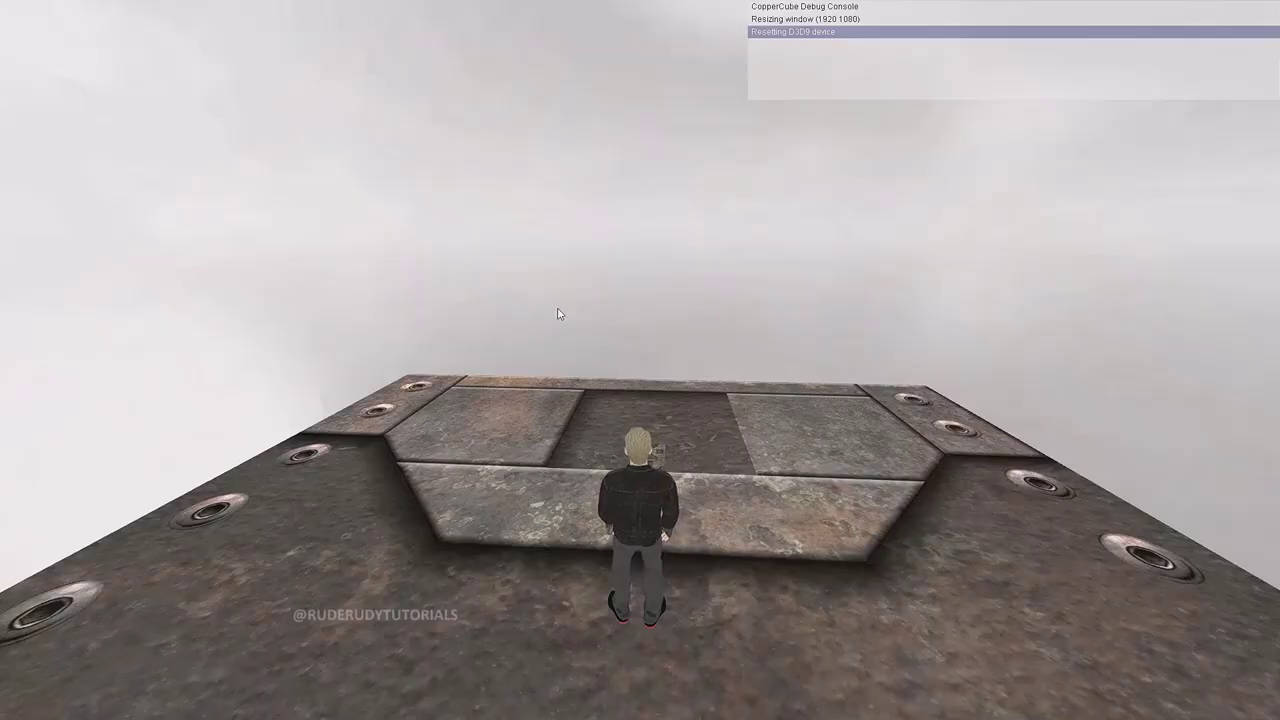
key(Up)
key(Right)
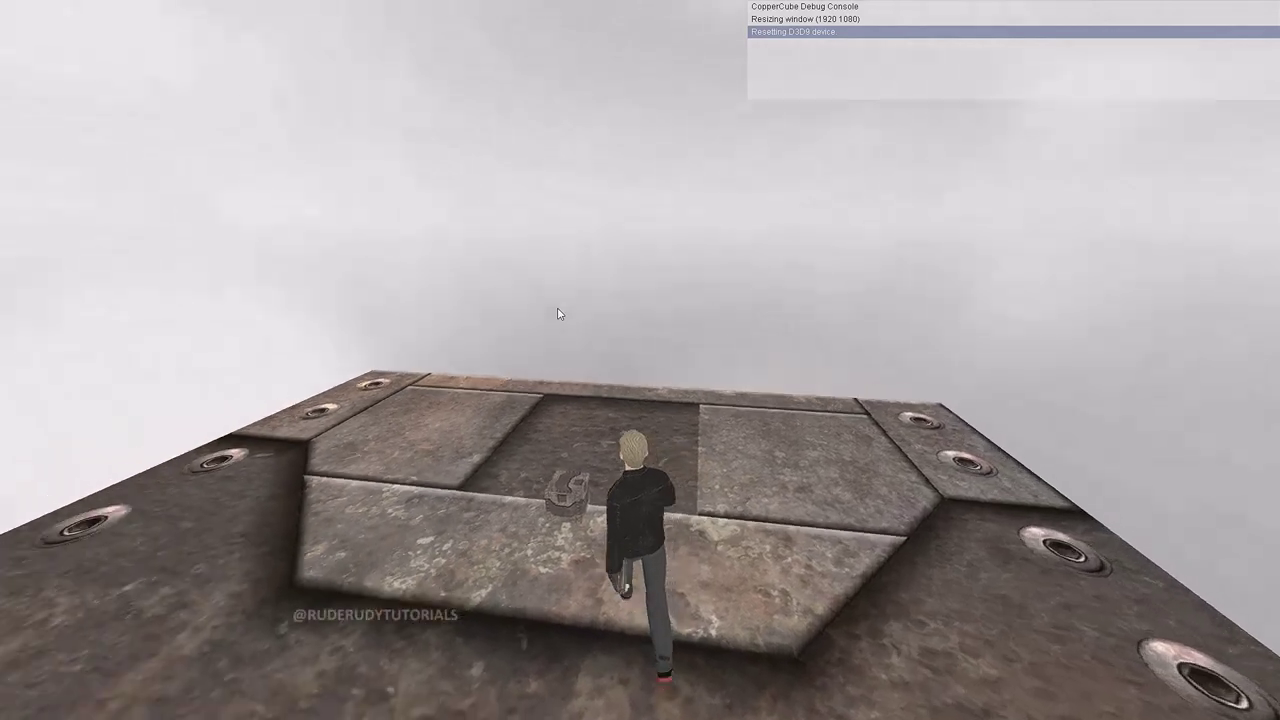
key(Up)
key(Right)
key(Left)
key(Left)
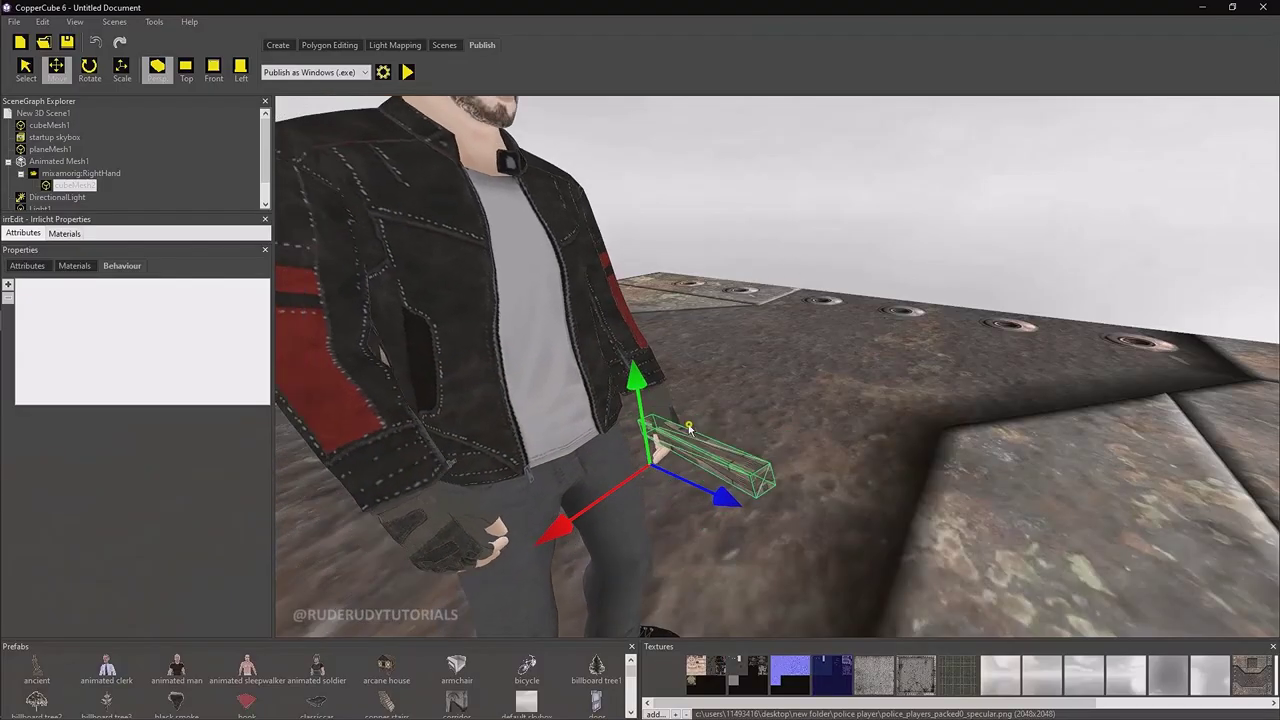
Step: Scale cubeMesh2 along its length into a much longer rod extending in front of and behind the character's hand
drag(450, 430, 583, 388)
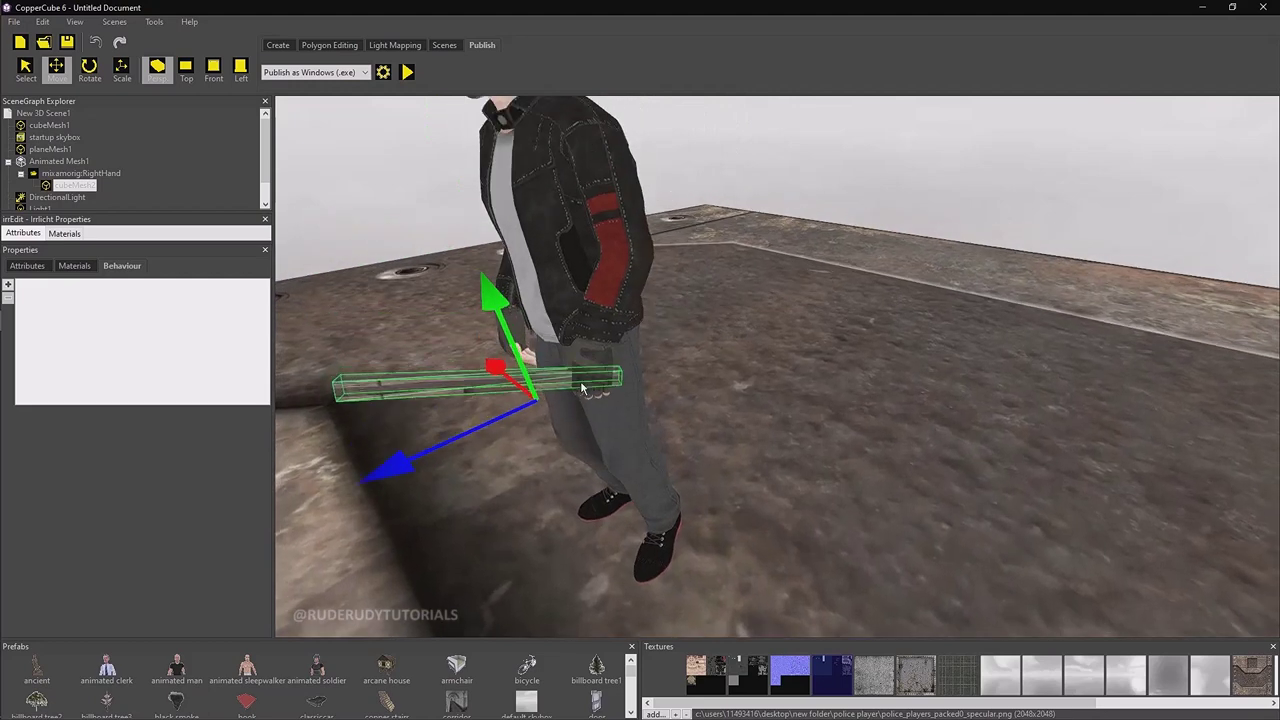
click(125, 73)
drag(393, 468, 305, 490)
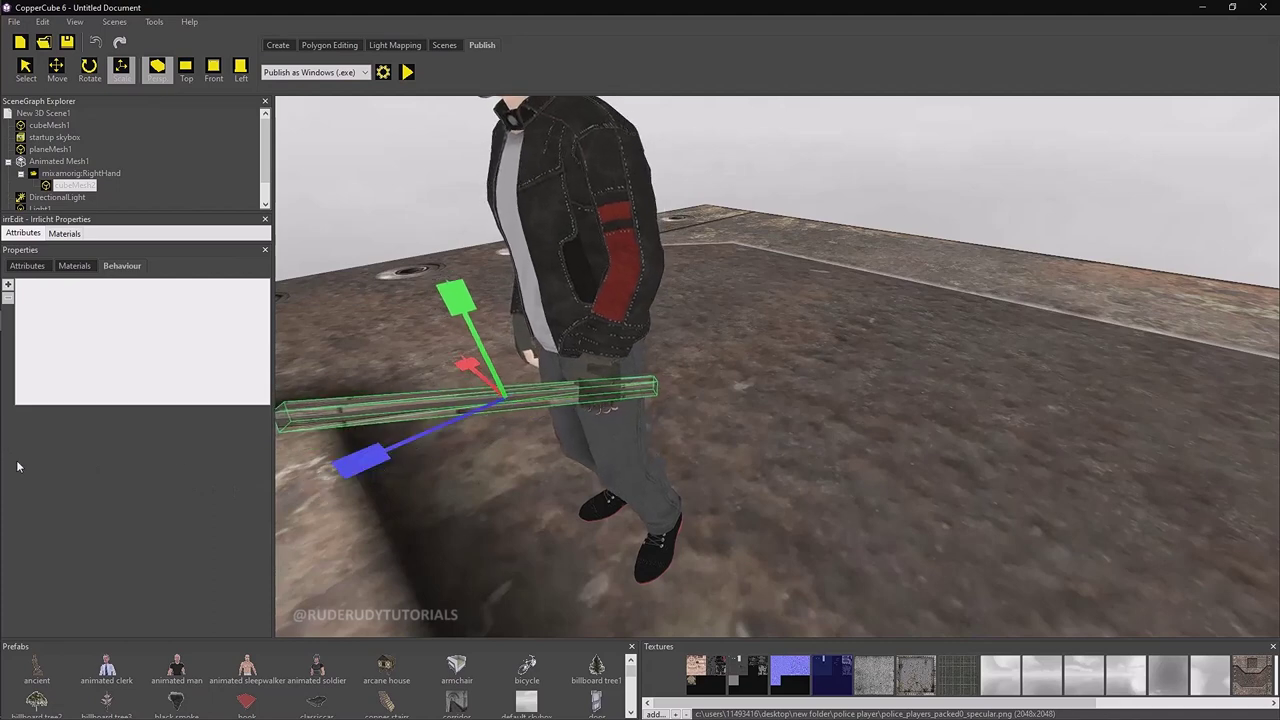
scroll(594, 437, down, 5)
drag(460, 460, 50, 497)
scroll(563, 456, up, 2)
drag(592, 440, 170, 471)
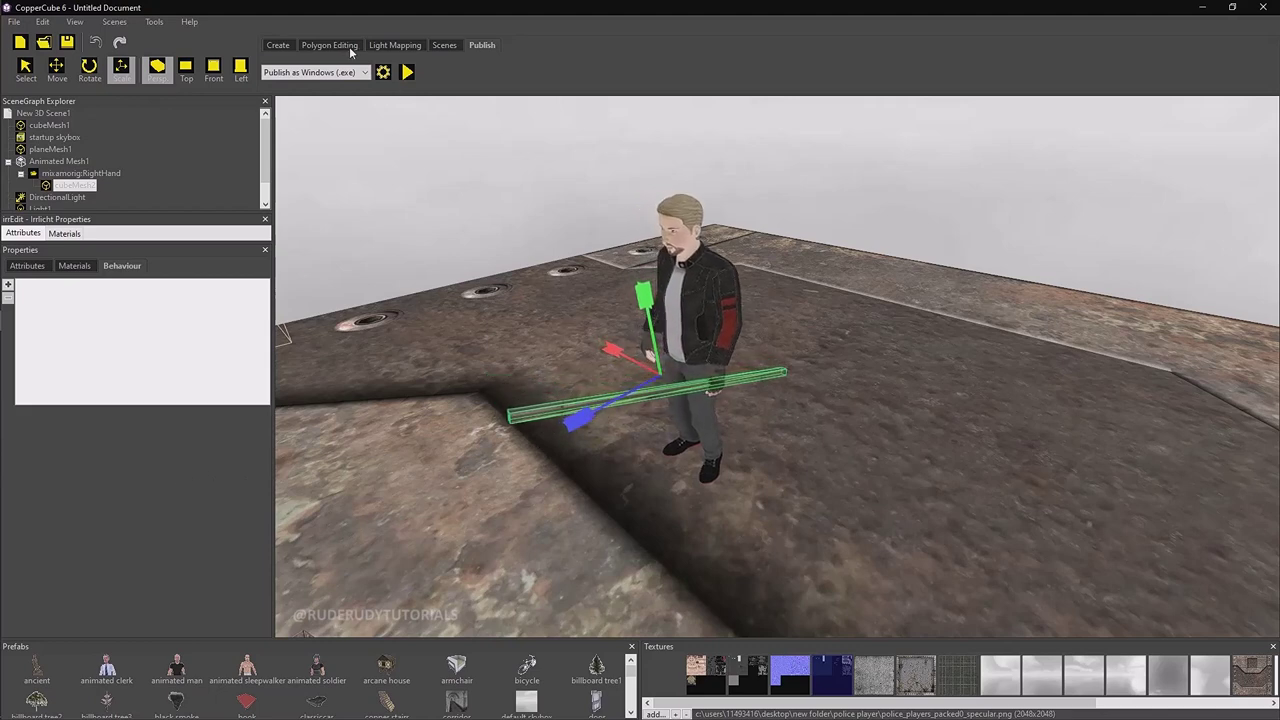
Step: Run the scene again, turn and walk the character to check the lengthened rod, and quit the test
click(408, 72)
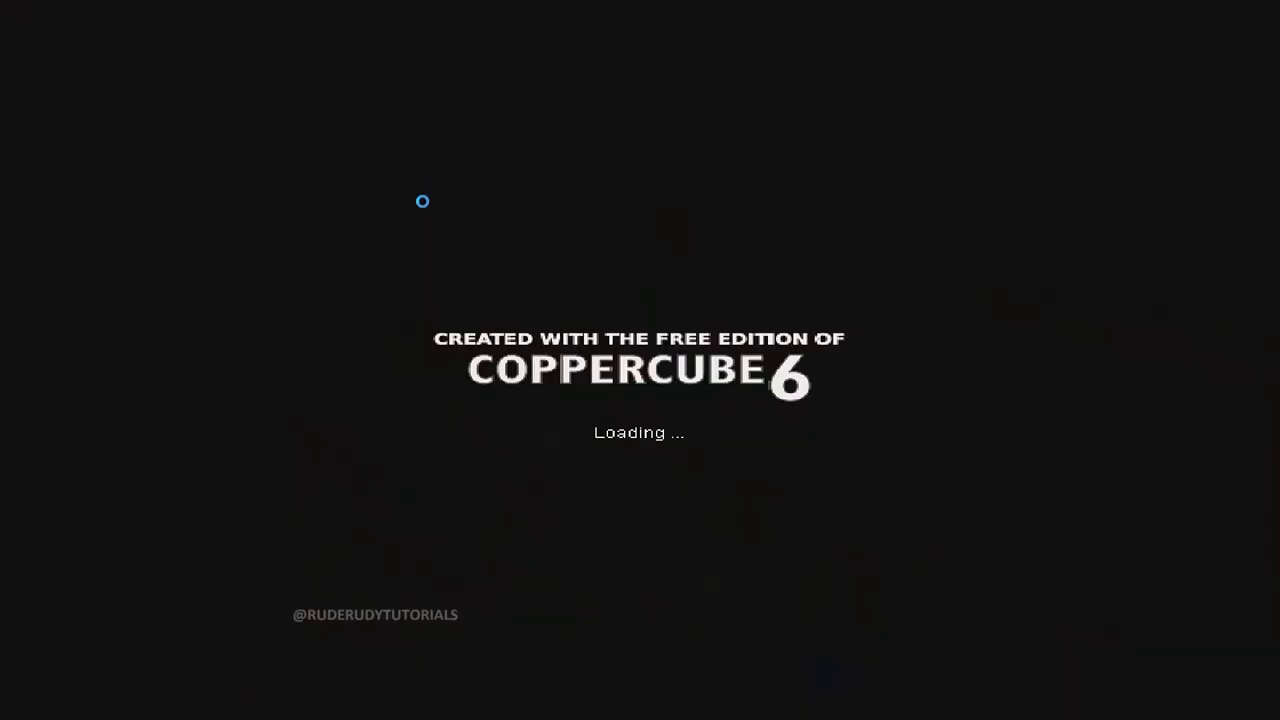
key(Right)
key(Left)
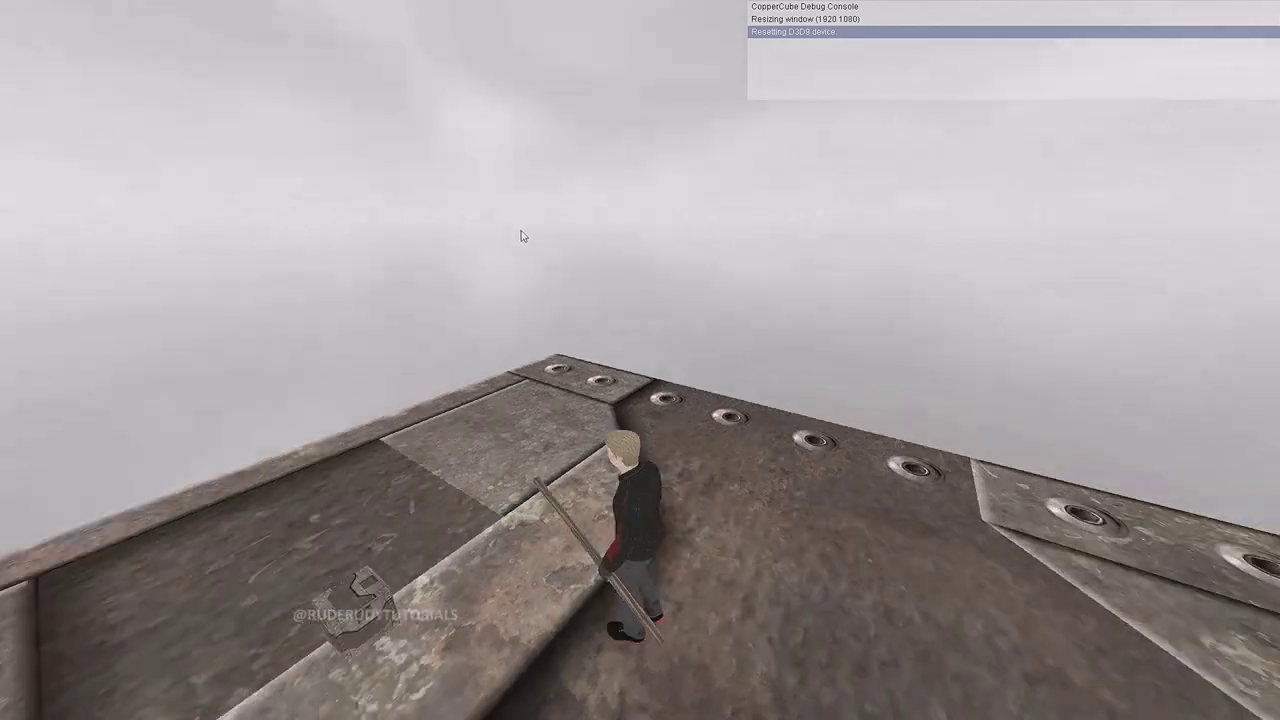
key(w)
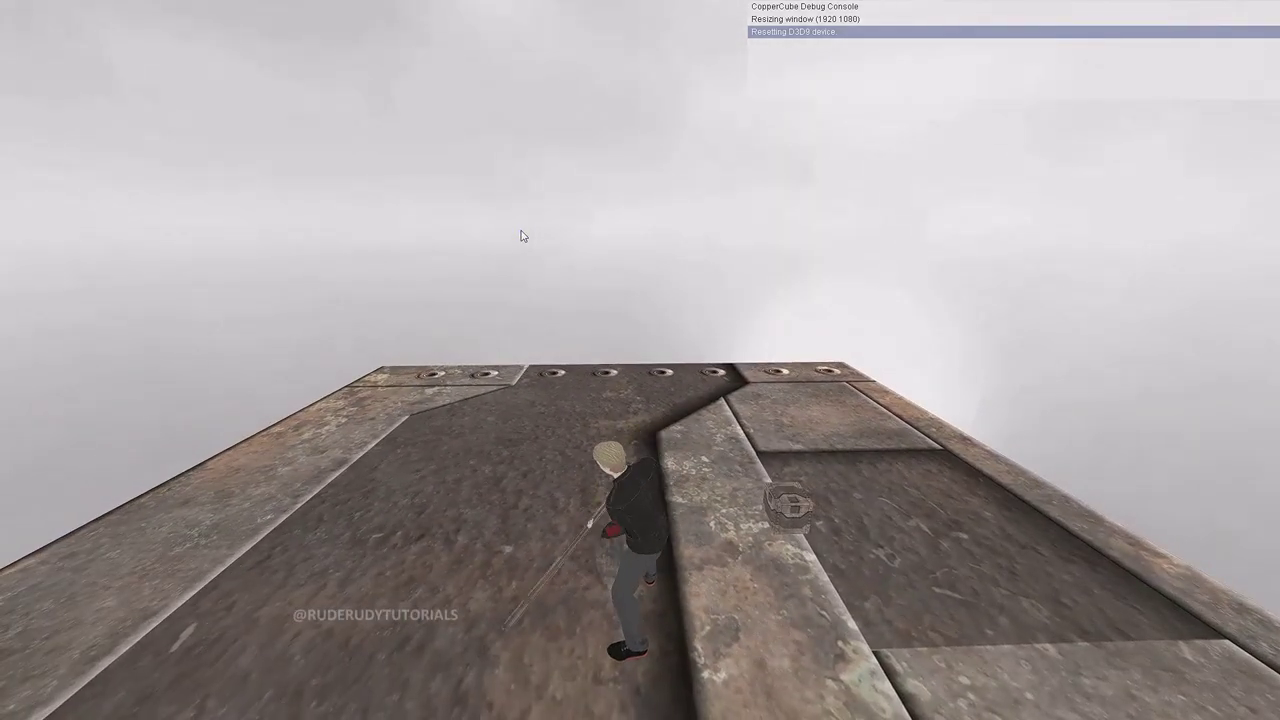
key(Escape)
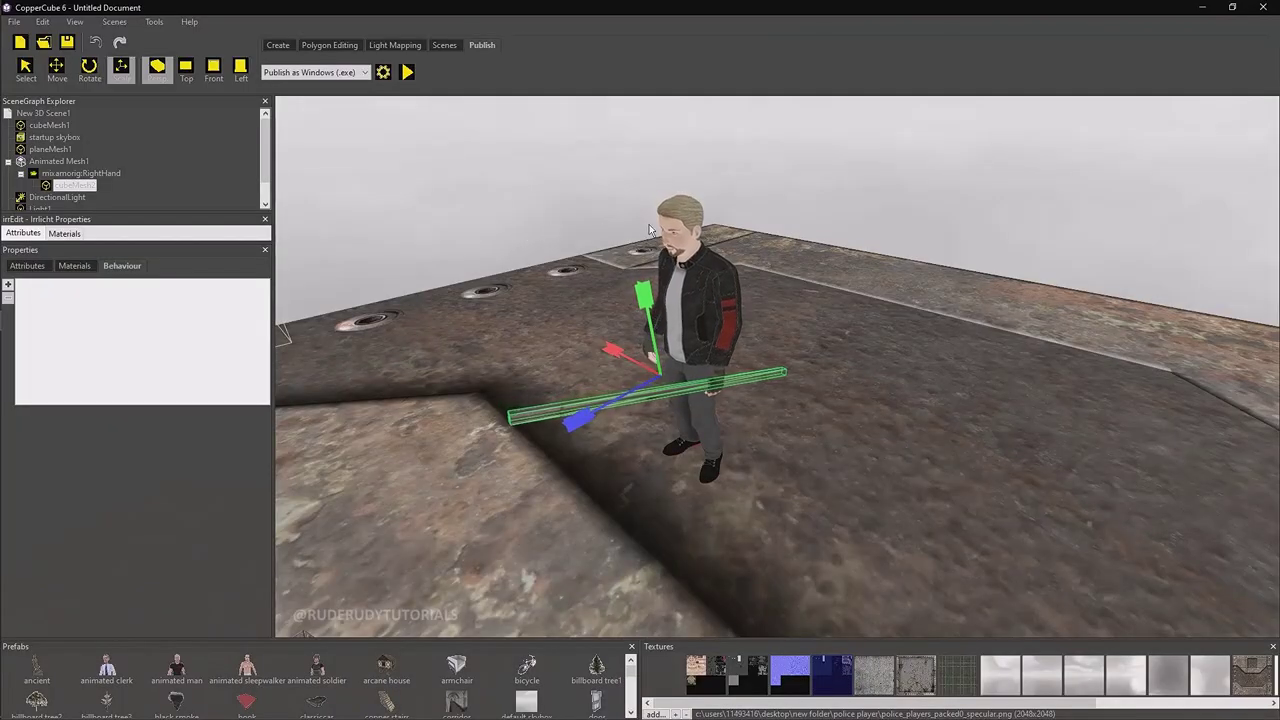
Step: Rotate the long rod slightly to change its tilt and move it back onto the character's right hand
scroll(677, 385, up, 2)
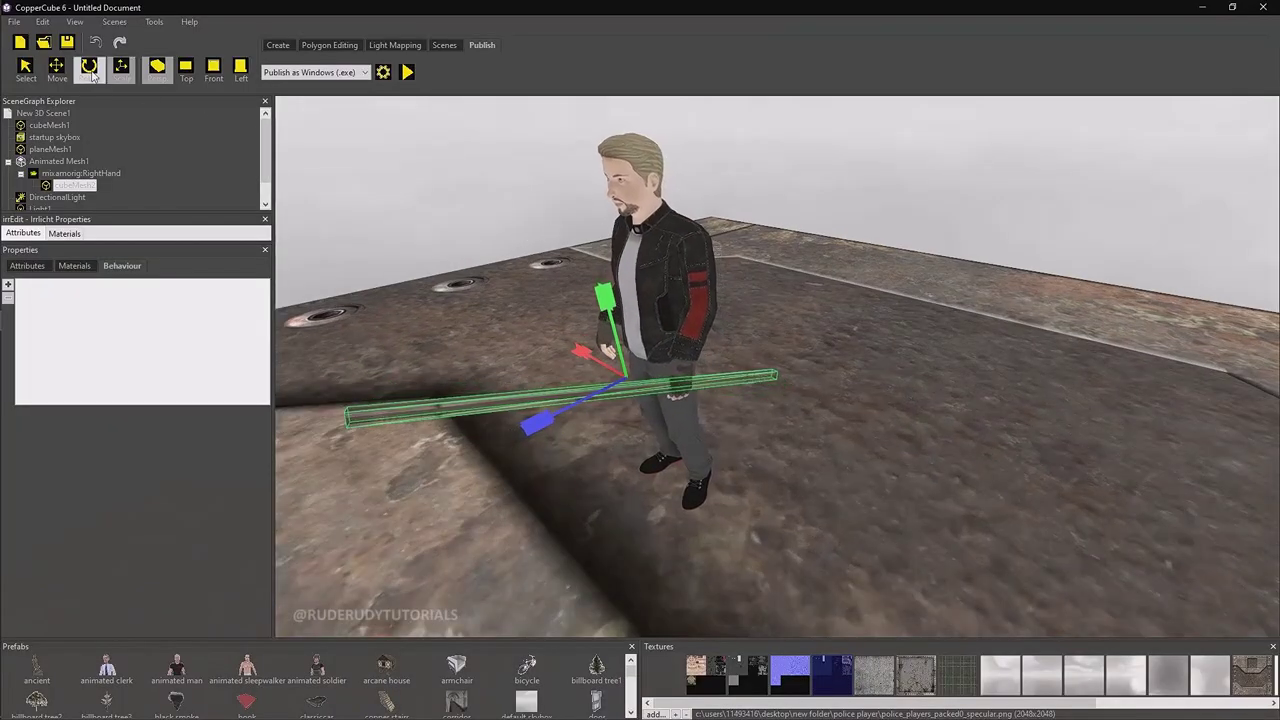
click(92, 75)
drag(604, 367, 596, 374)
drag(676, 347, 672, 350)
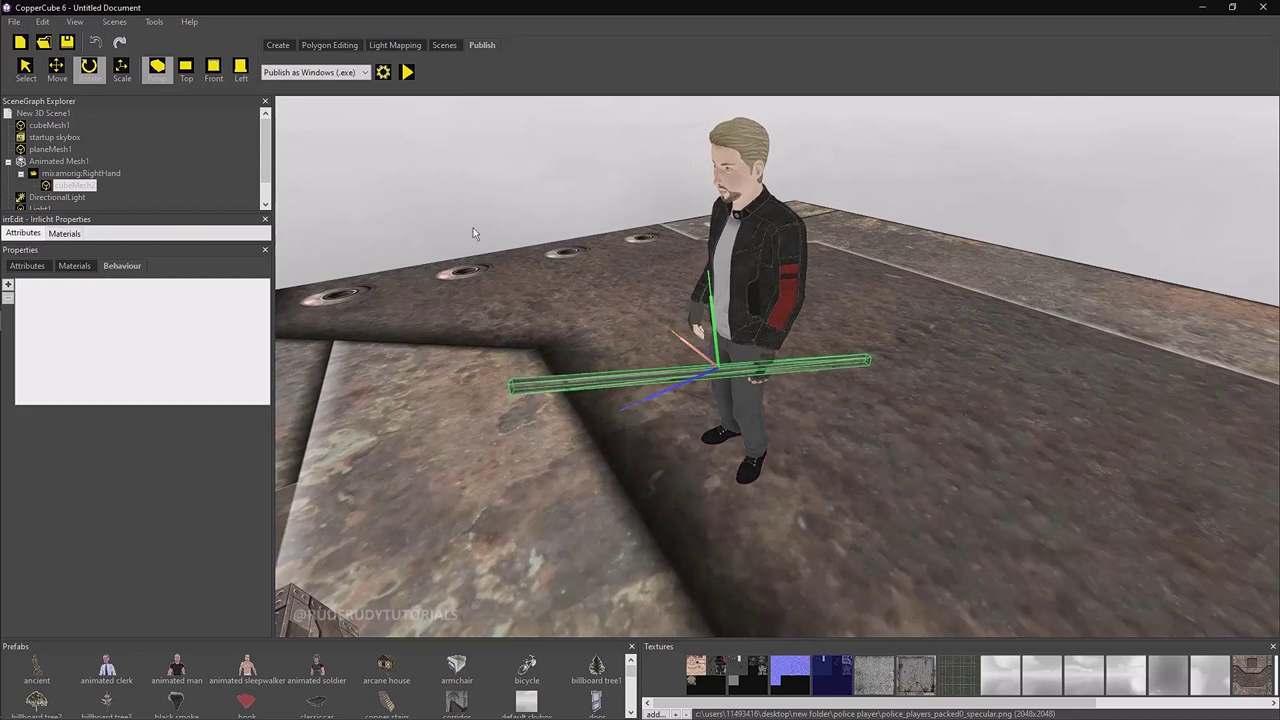
click(57, 68)
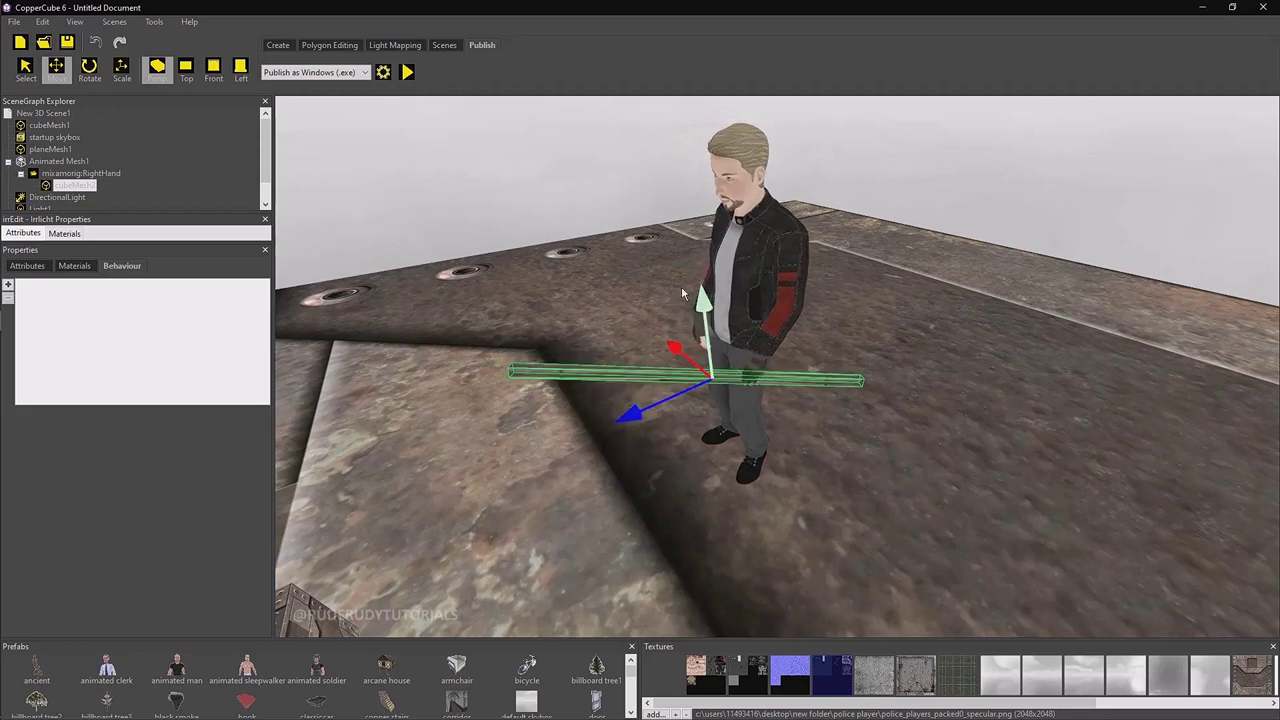
Step: Playtest the scene by walking and turning the character in both directions to check the rod's new angle, and exit
click(407, 72)
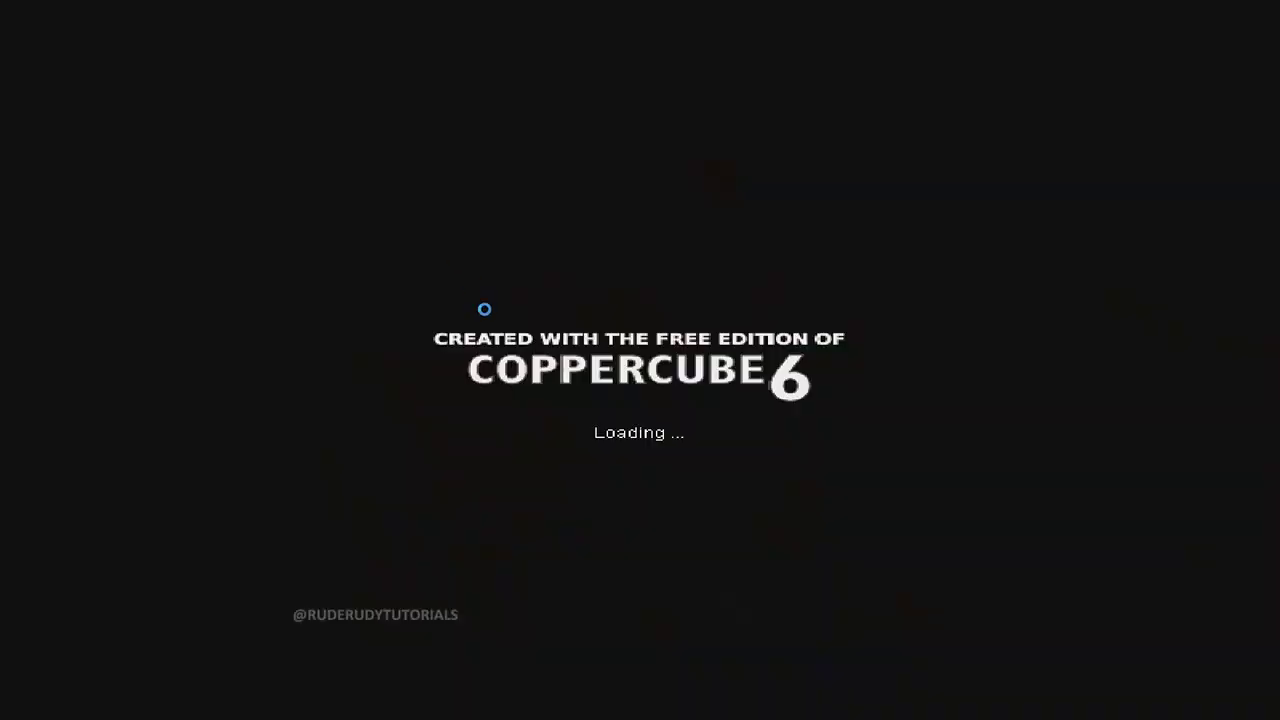
key(w)
key(d)
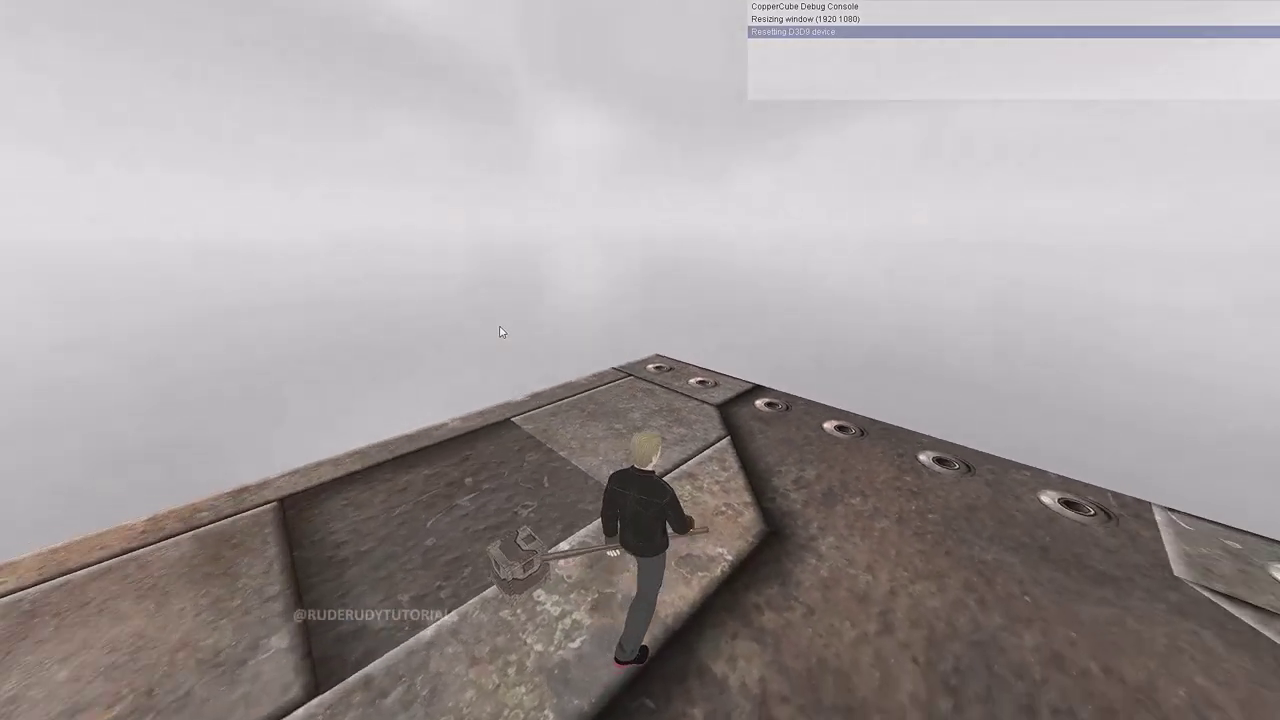
key(a)
key(a)
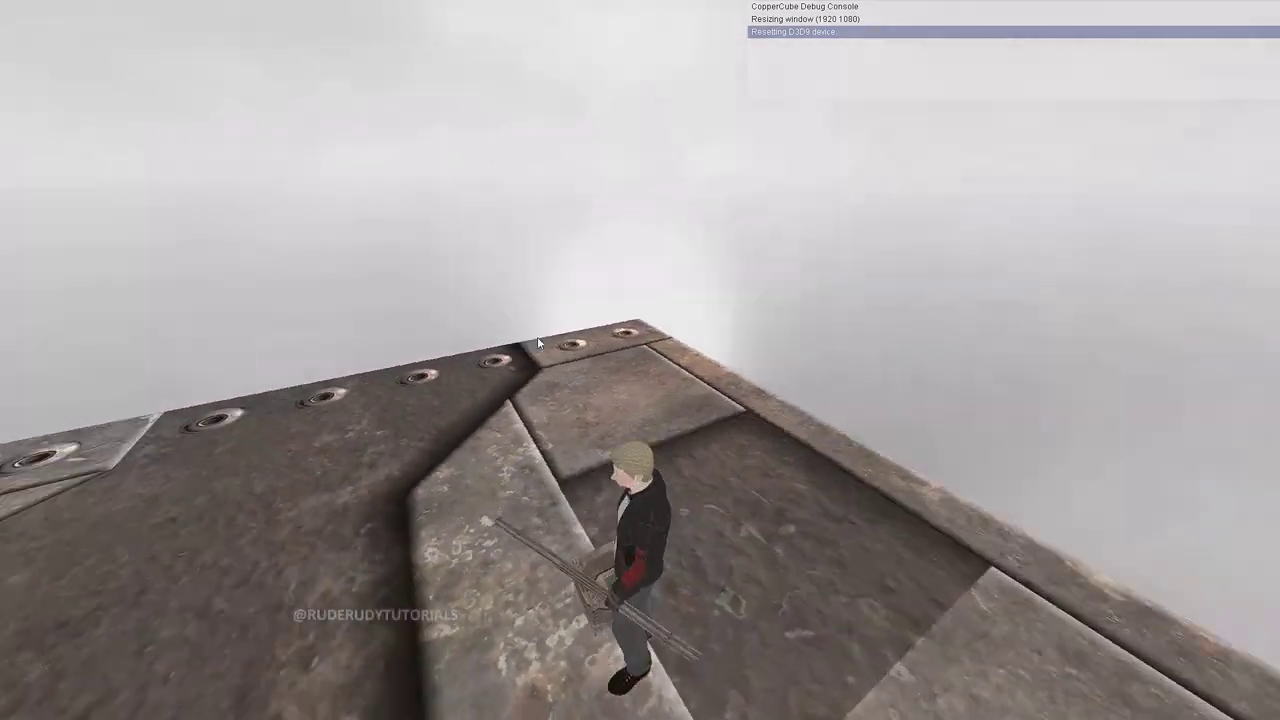
key(w)
key(Right)
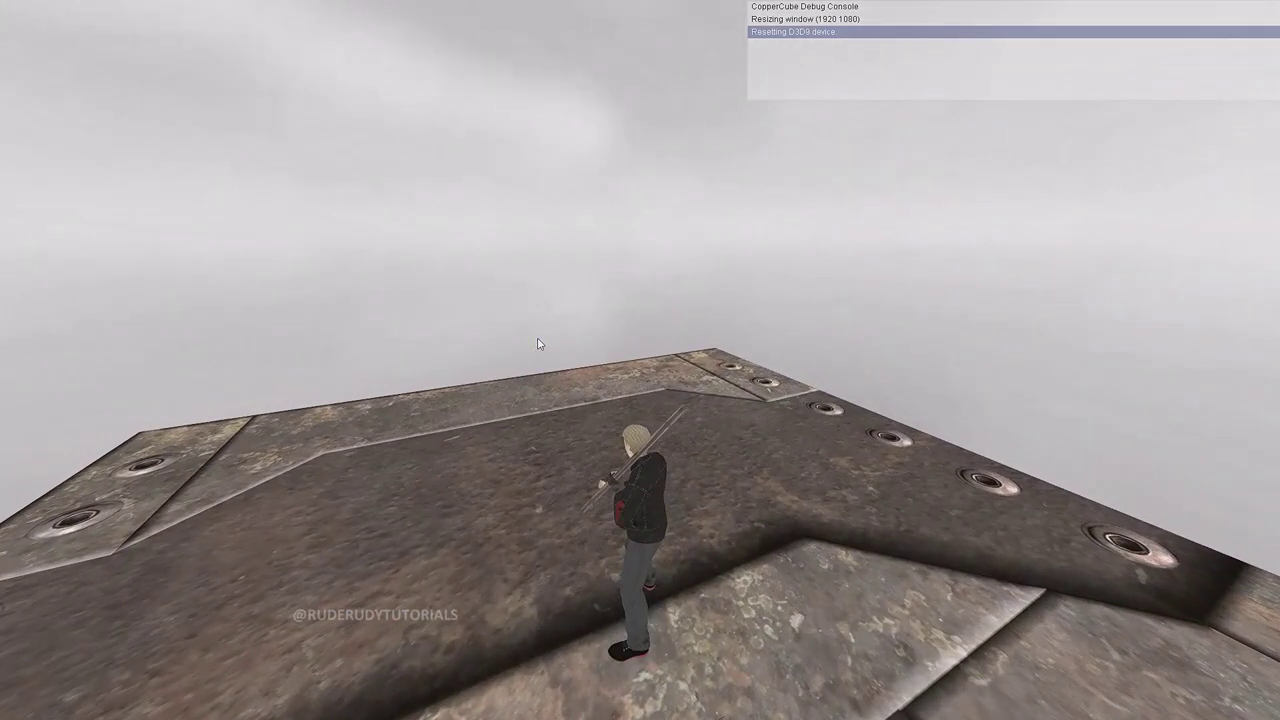
key(Escape)
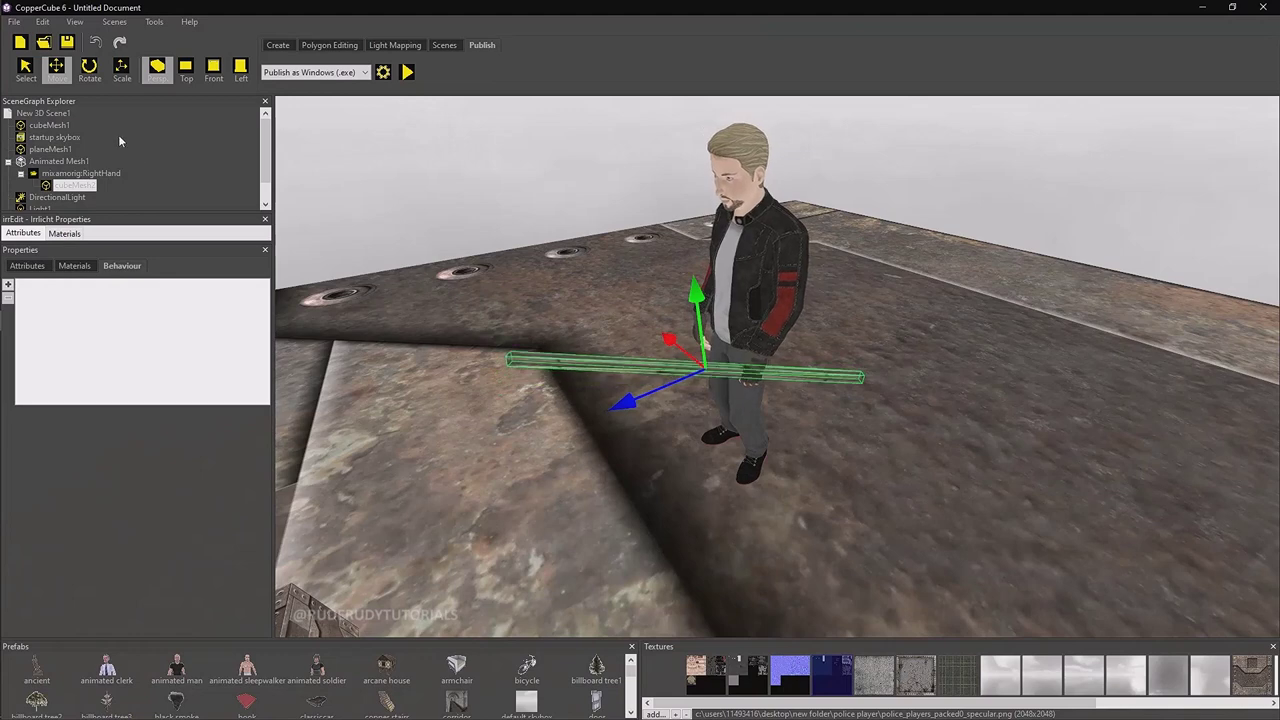
Step: Rotate the rod so its front end tilts down and reposition it in the character's right hand
click(95, 70)
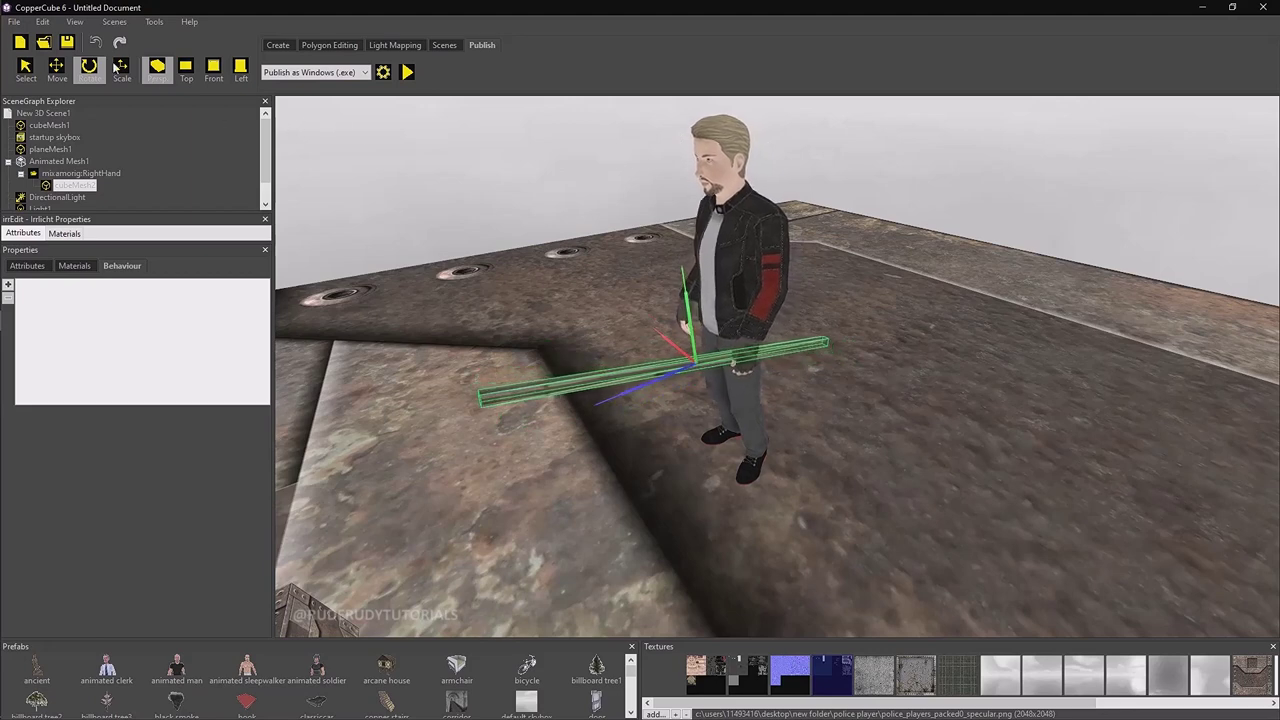
click(57, 70)
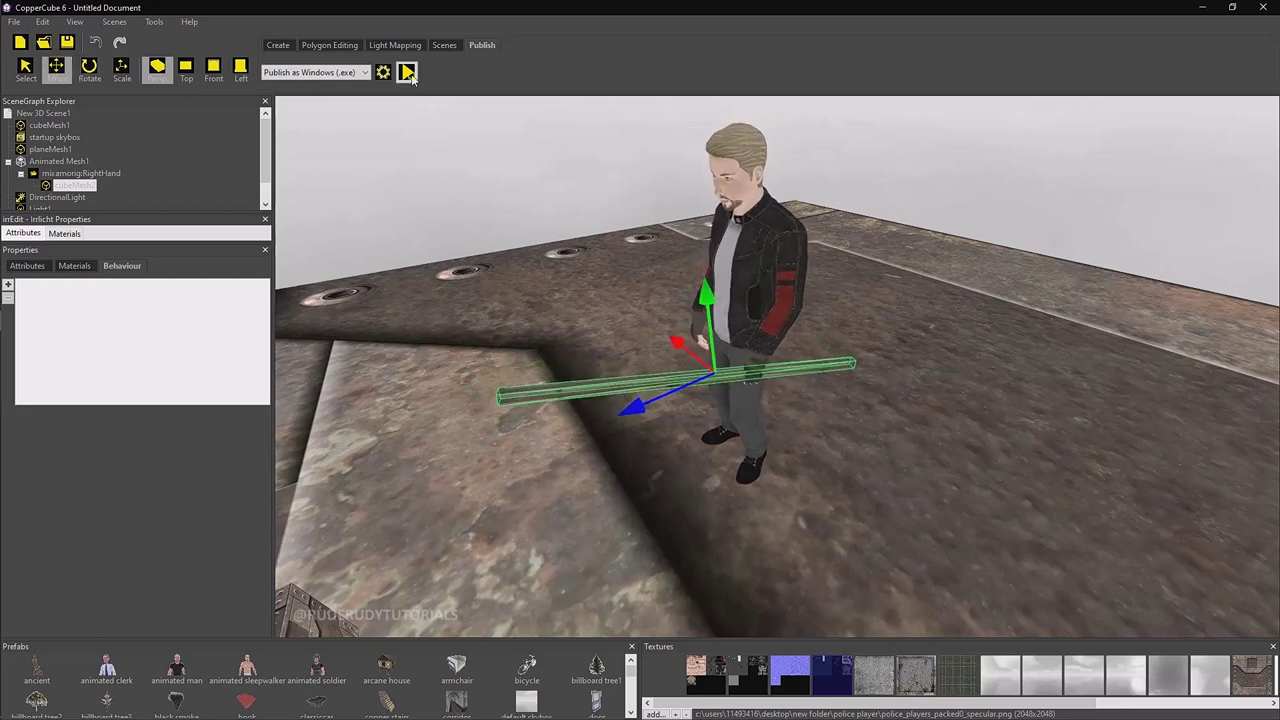
Step: Launch the scene once more, walk and turn the character to check how the readjusted rod follows the hand, and close it
click(407, 72)
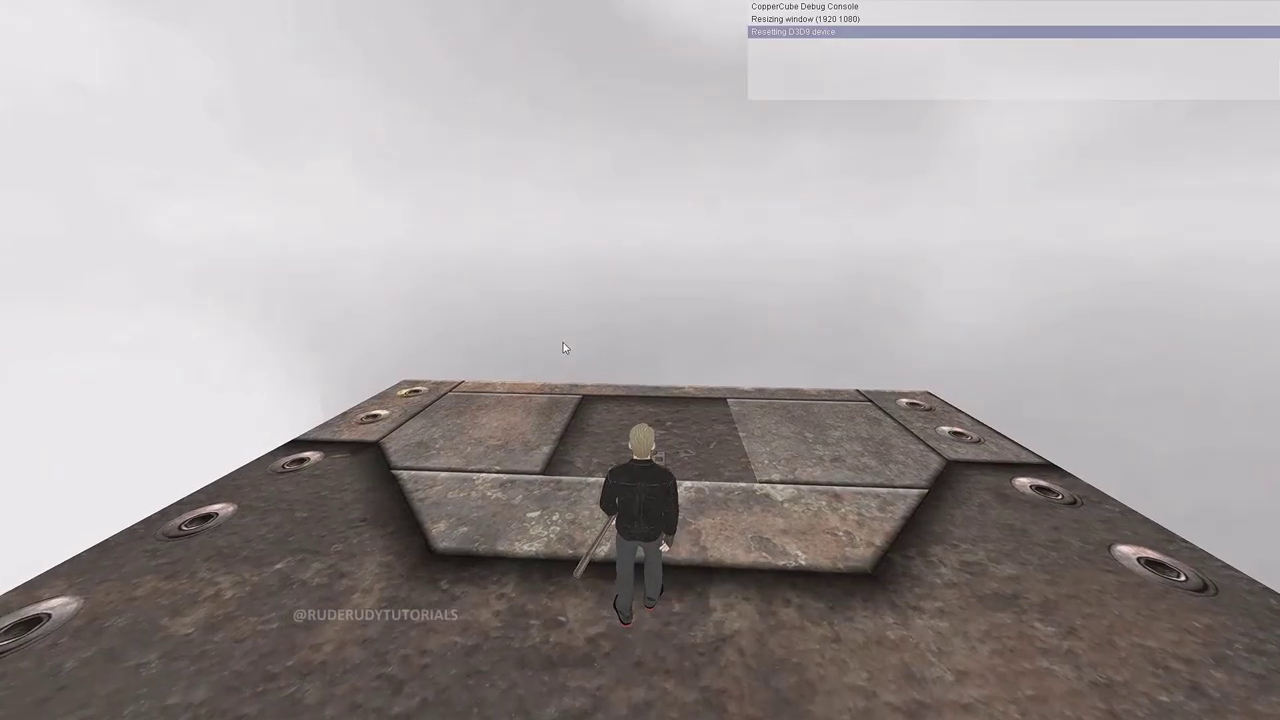
key(w)
key(d)
key(a)
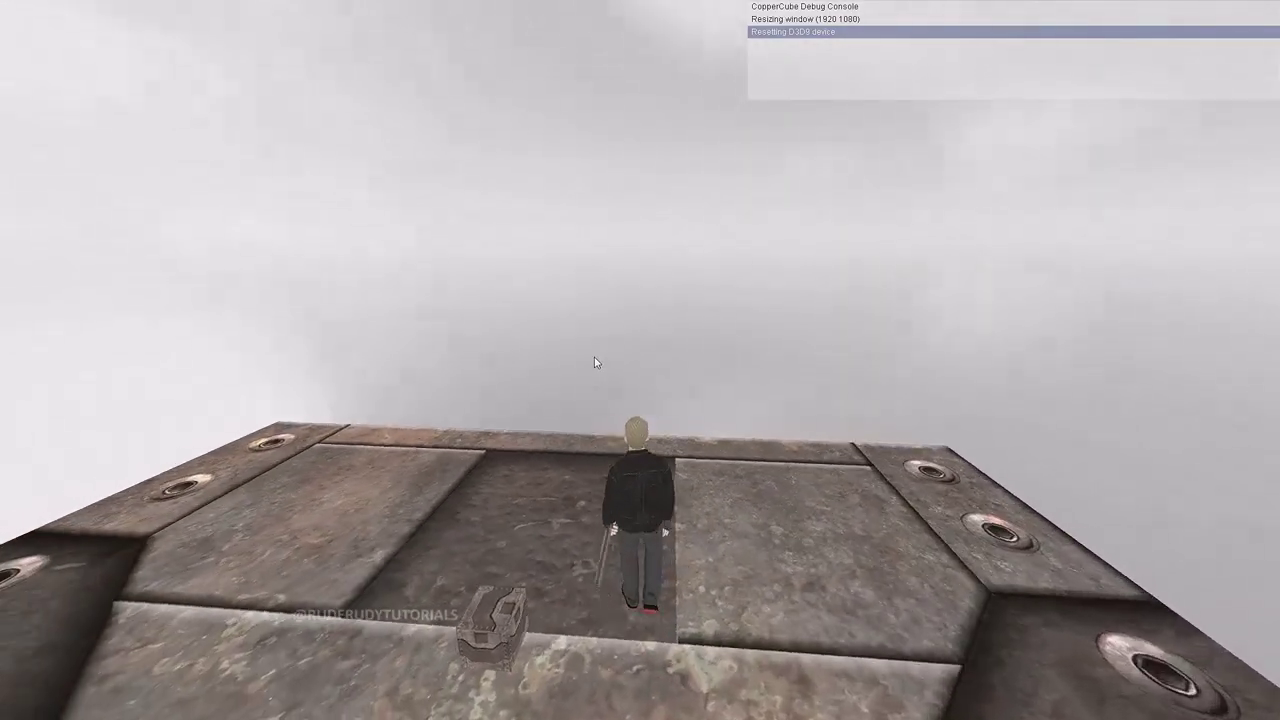
key(w)
key(d)
key(a)
click(597, 362)
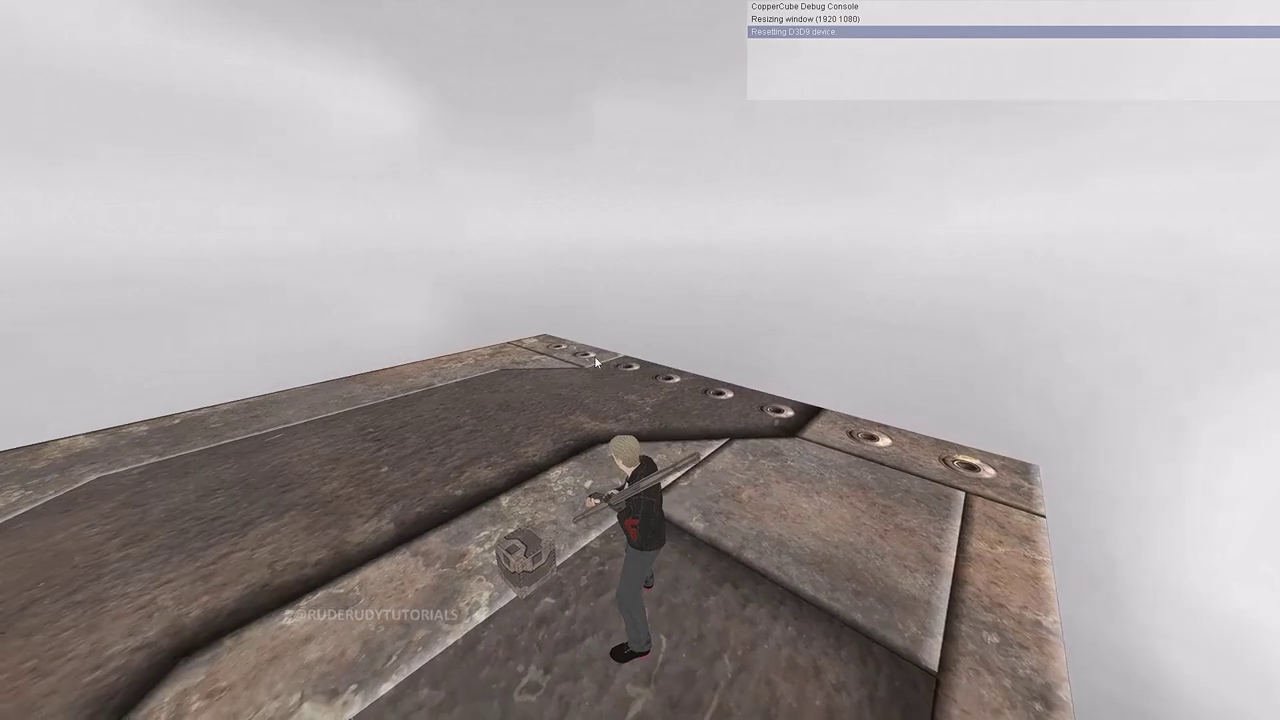
key(Up)
click(597, 362)
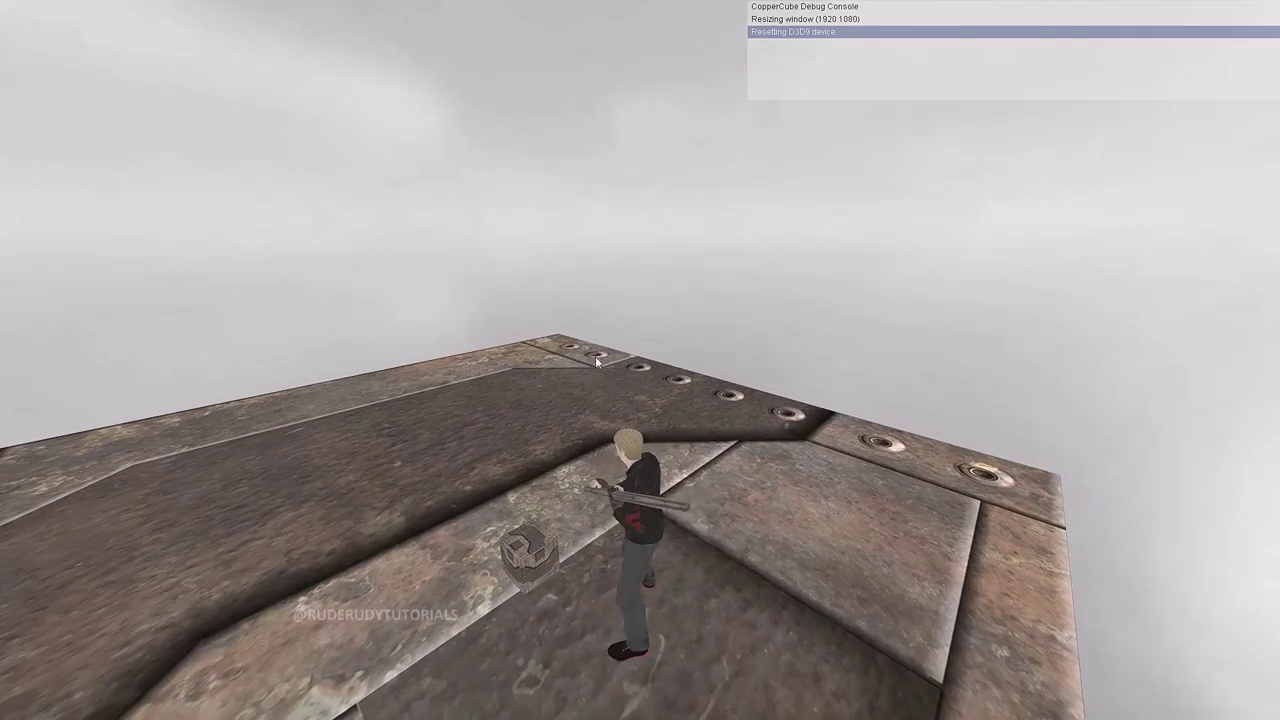
key(Escape)
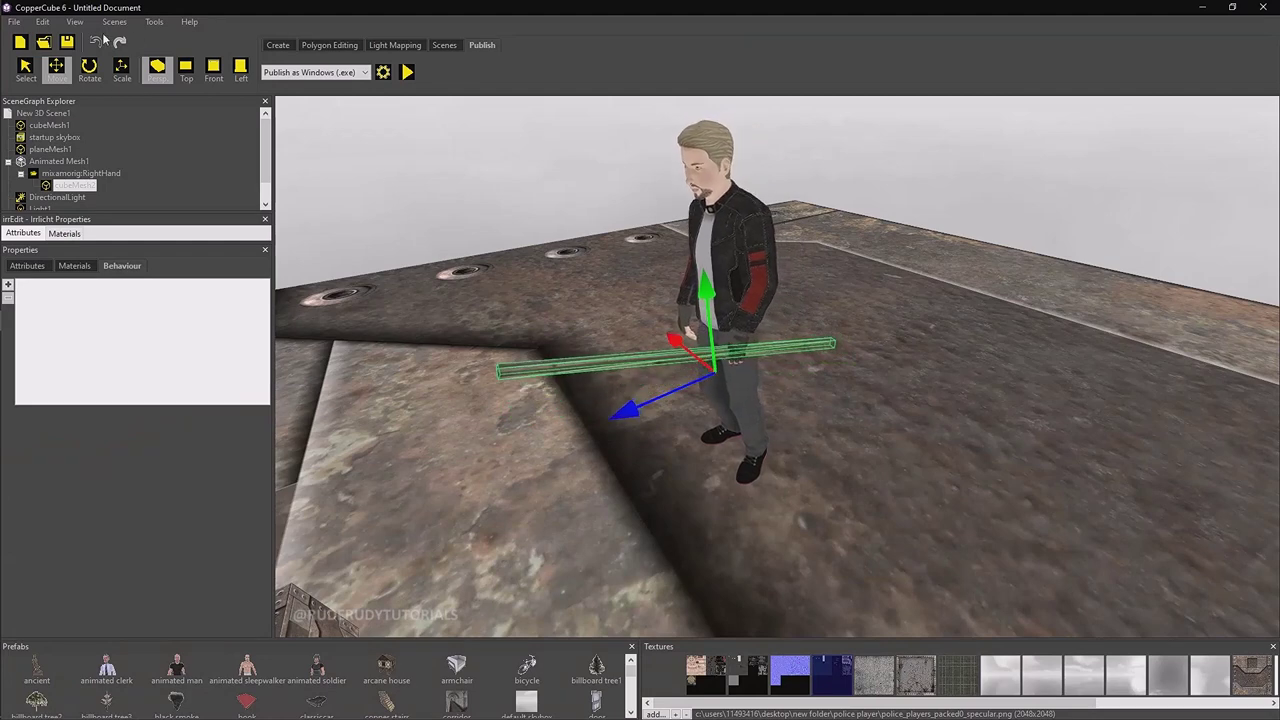